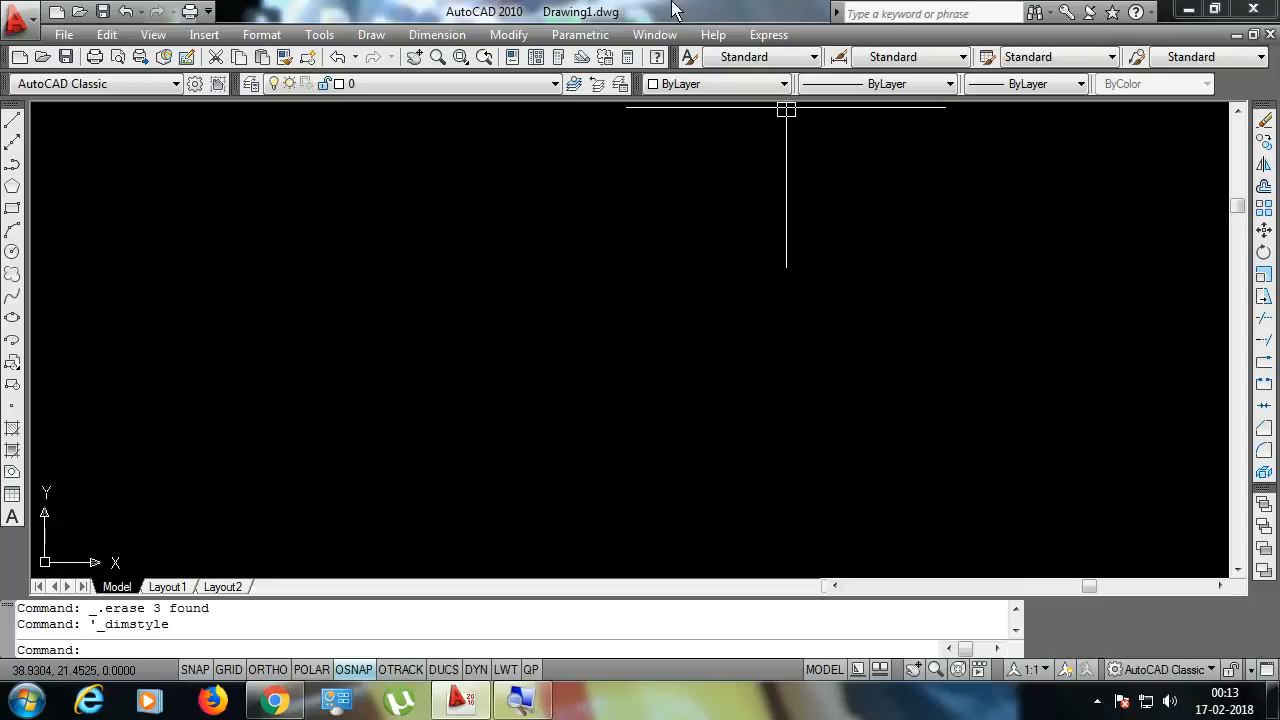
left_click(452, 35)
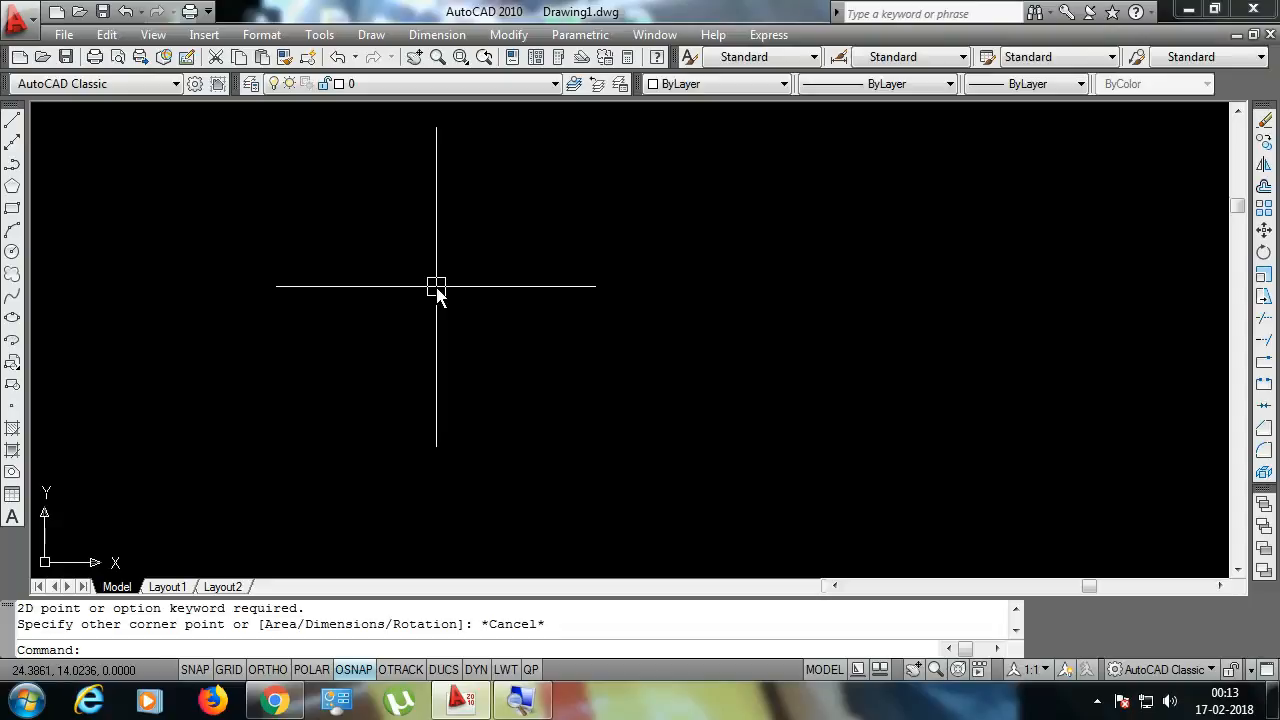
- Draw a rectangle 20 units long and 10 units wide in the middle of the drawing area
left_click(12, 208)
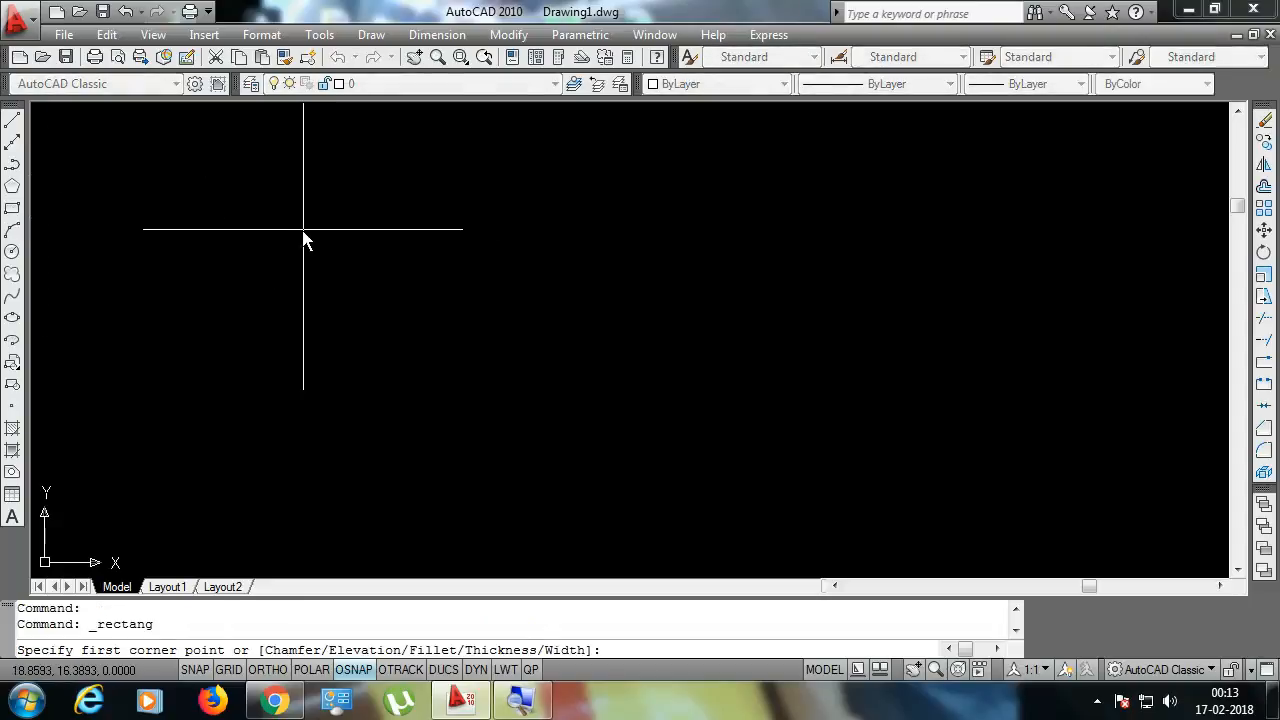
left_click(338, 237)
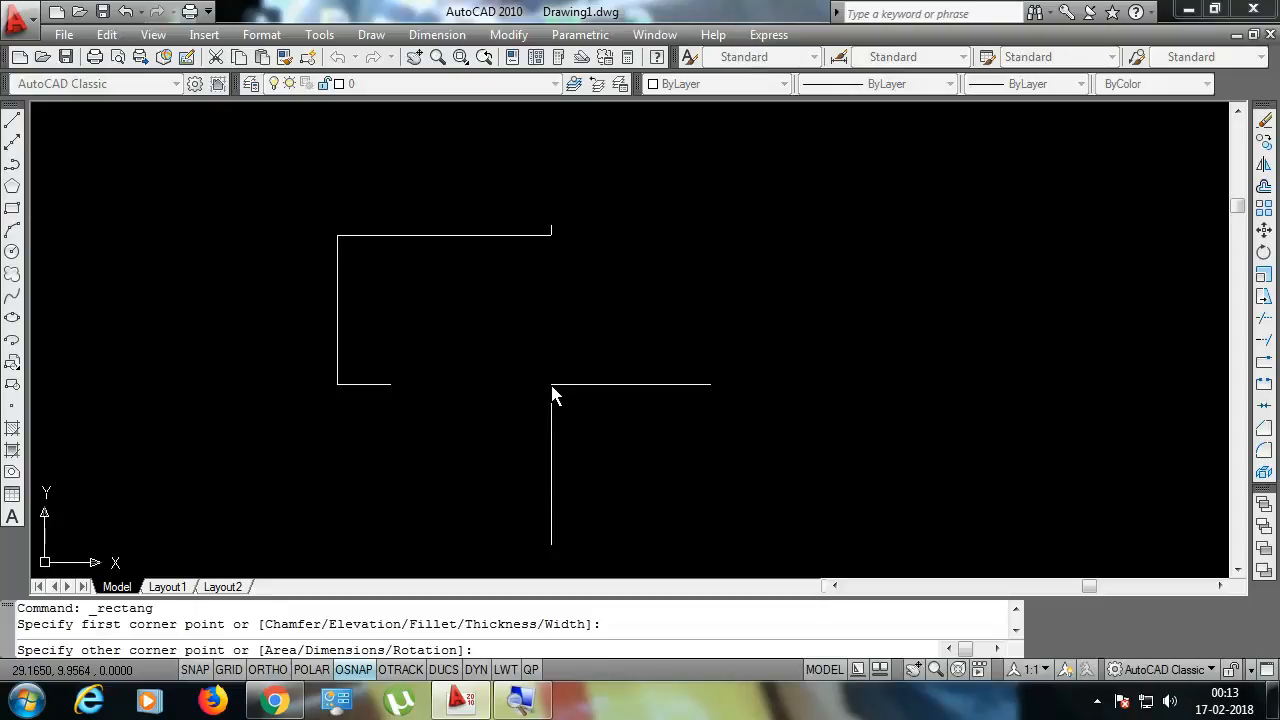
type("D")
key("Return")
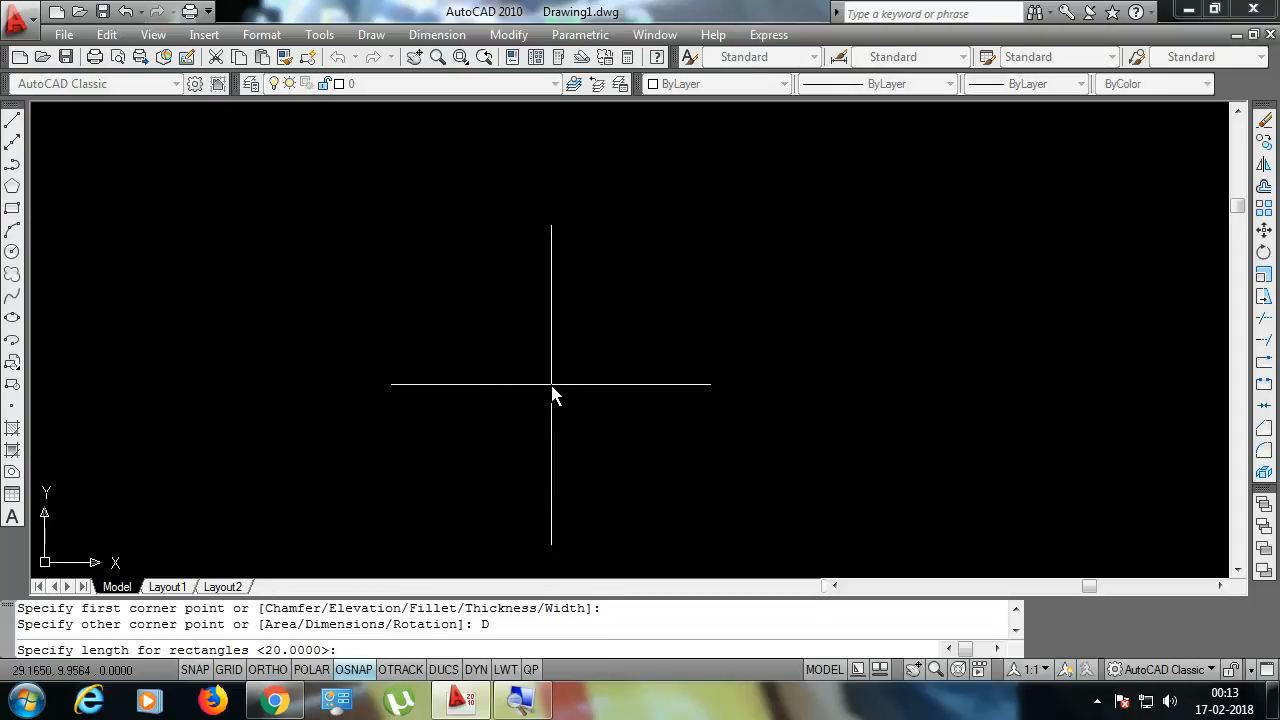
type("20")
key("Return")
type("10")
key("Return")
left_click(545, 392)
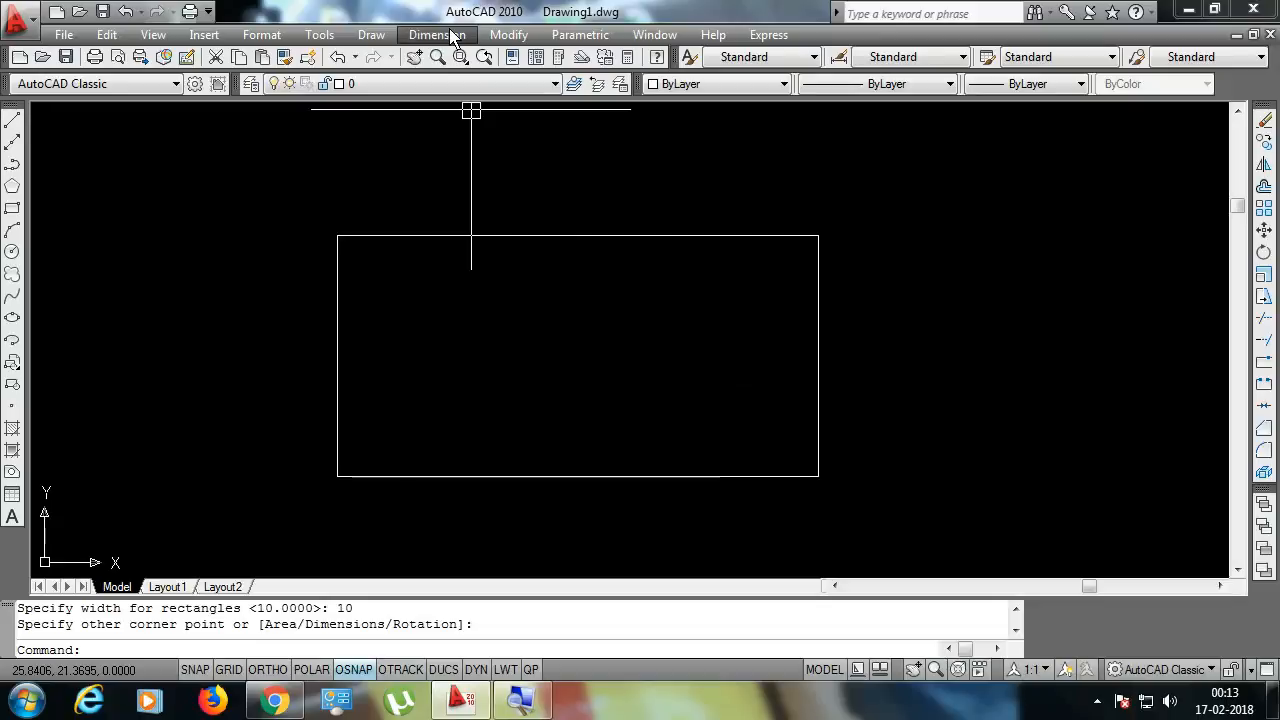
- Add a horizontal linear dimension across the rectangle's top edge, placed just above it
key("Return")
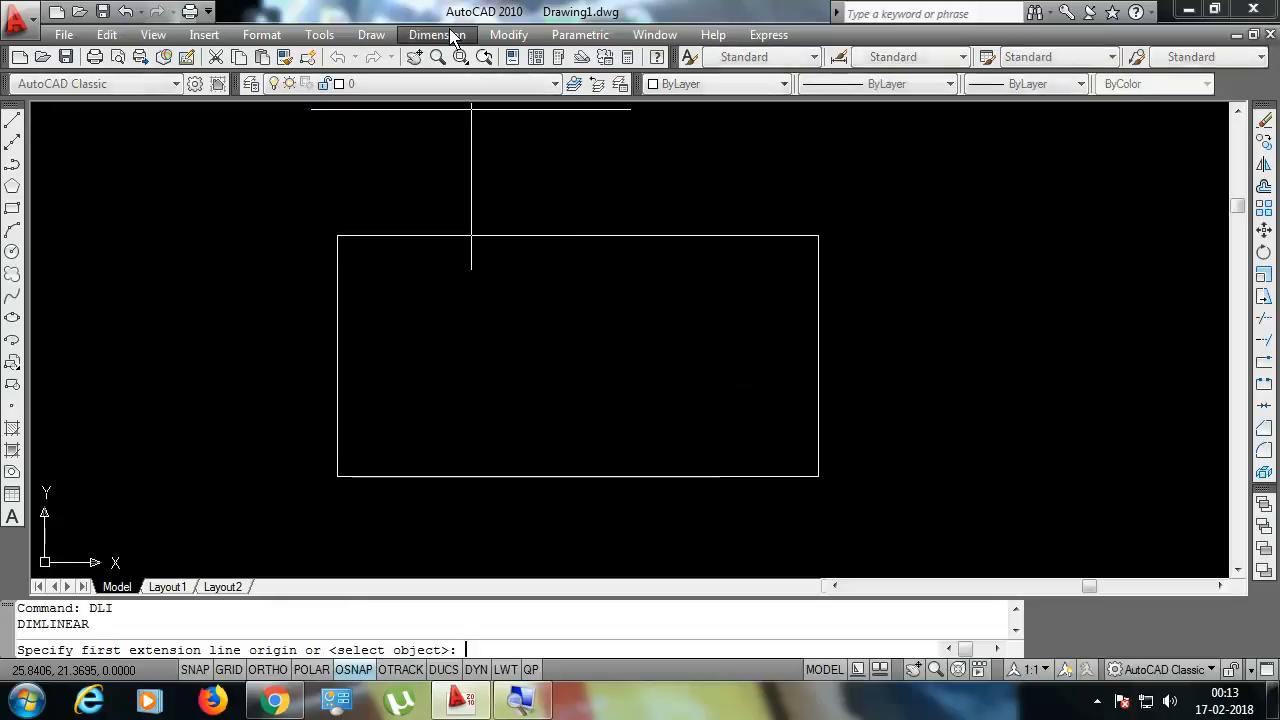
left_click(337, 237)
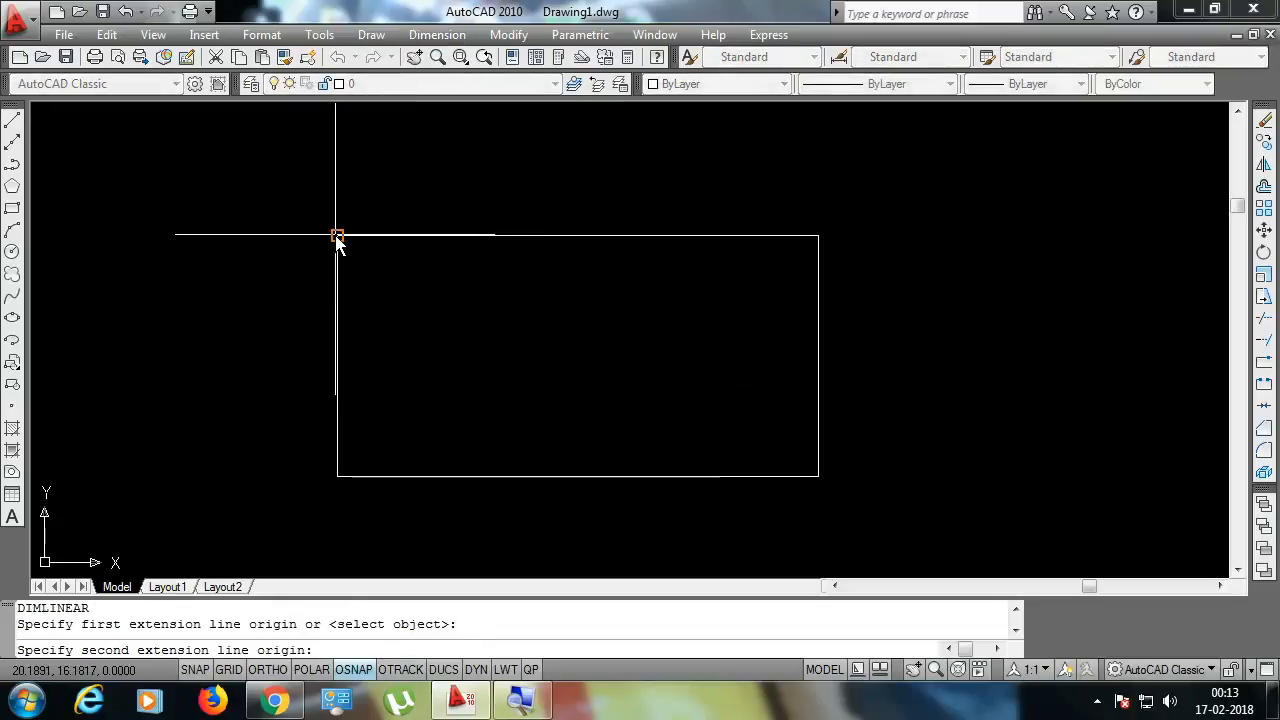
left_click(818, 236)
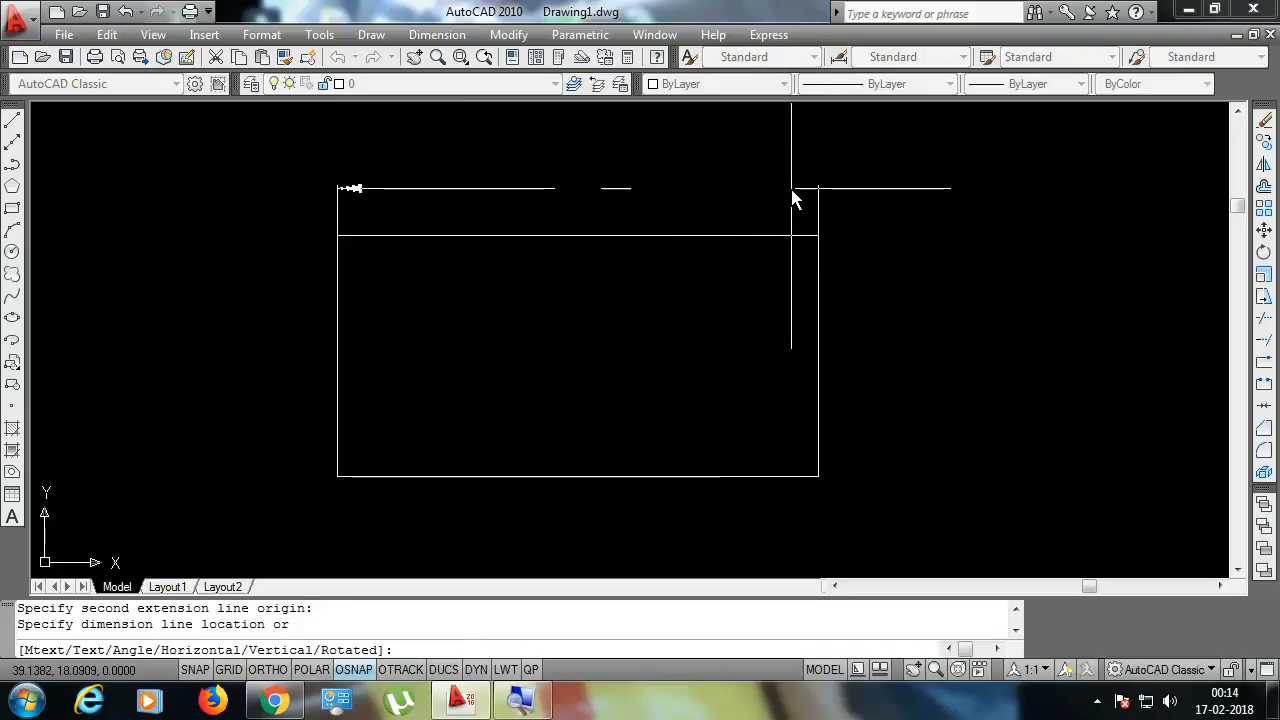
left_click(640, 190)
scroll(531, 163, "up", 2)
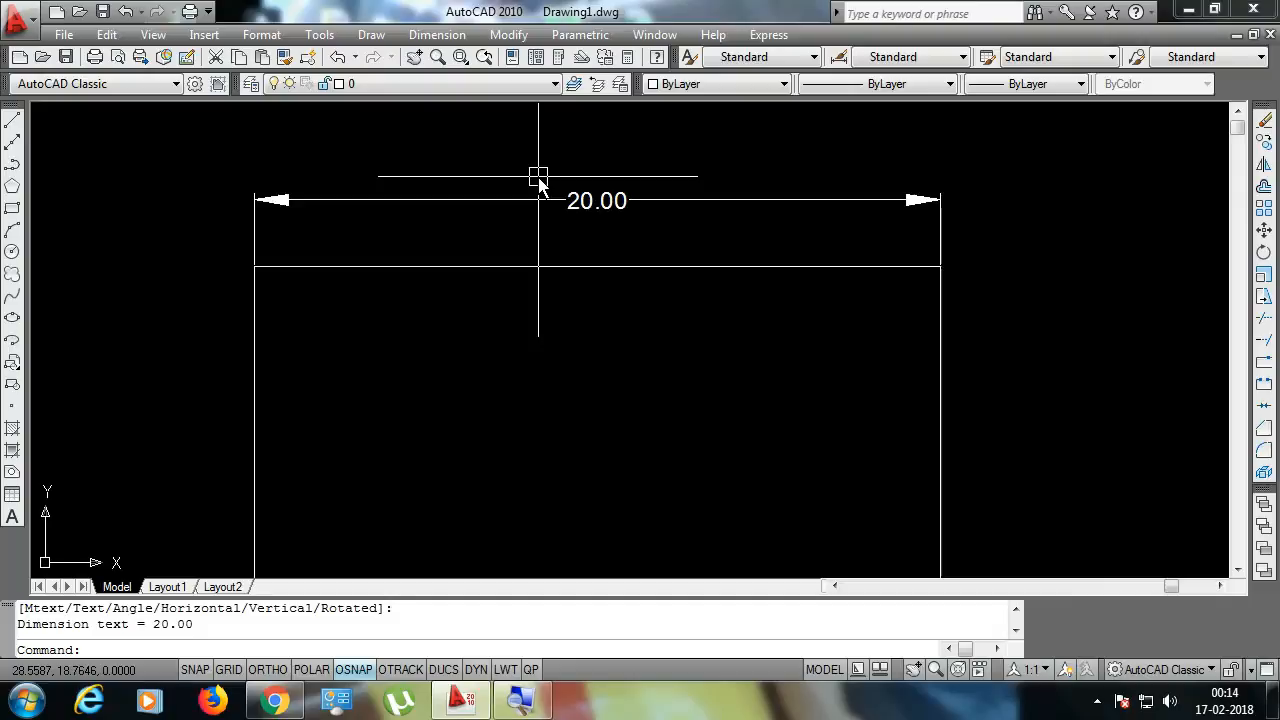
- Modify the Standard dimension style to suppress dimension lines 1 and 2, and apply it to the drawing
key("Return")
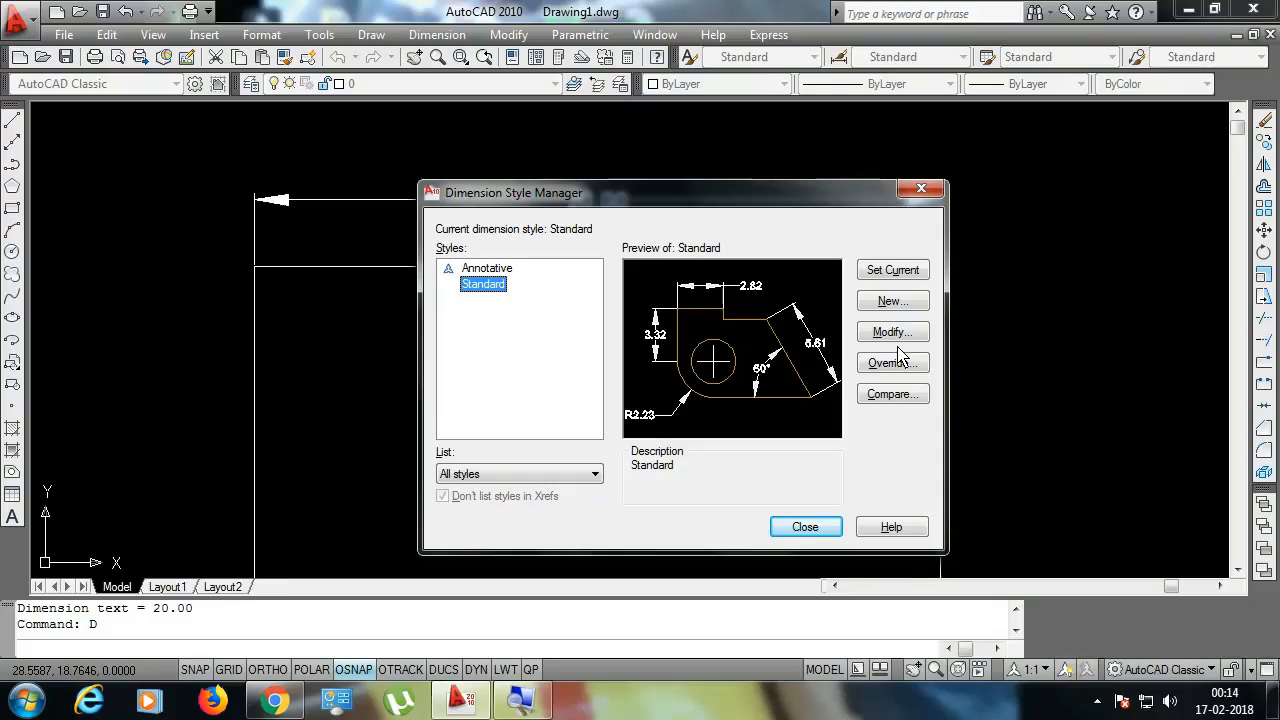
left_click(891, 333)
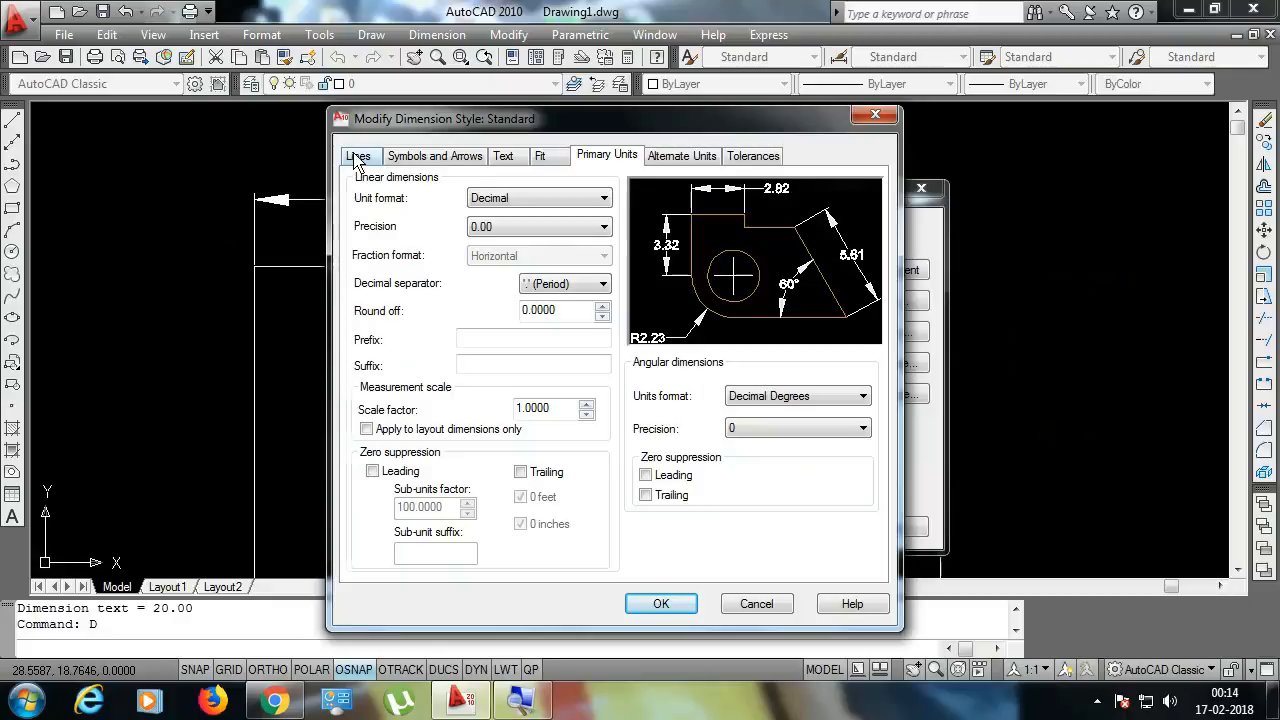
left_click(357, 157)
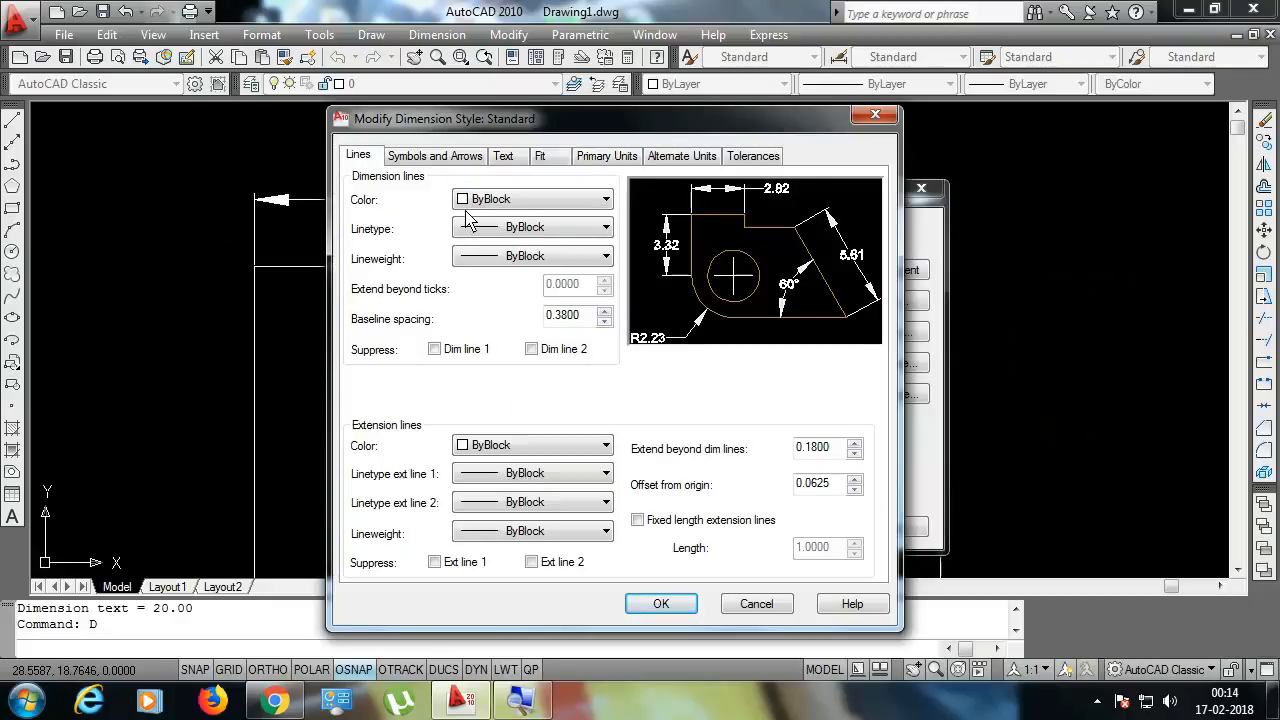
left_click_drag(486, 120, 659, 137)
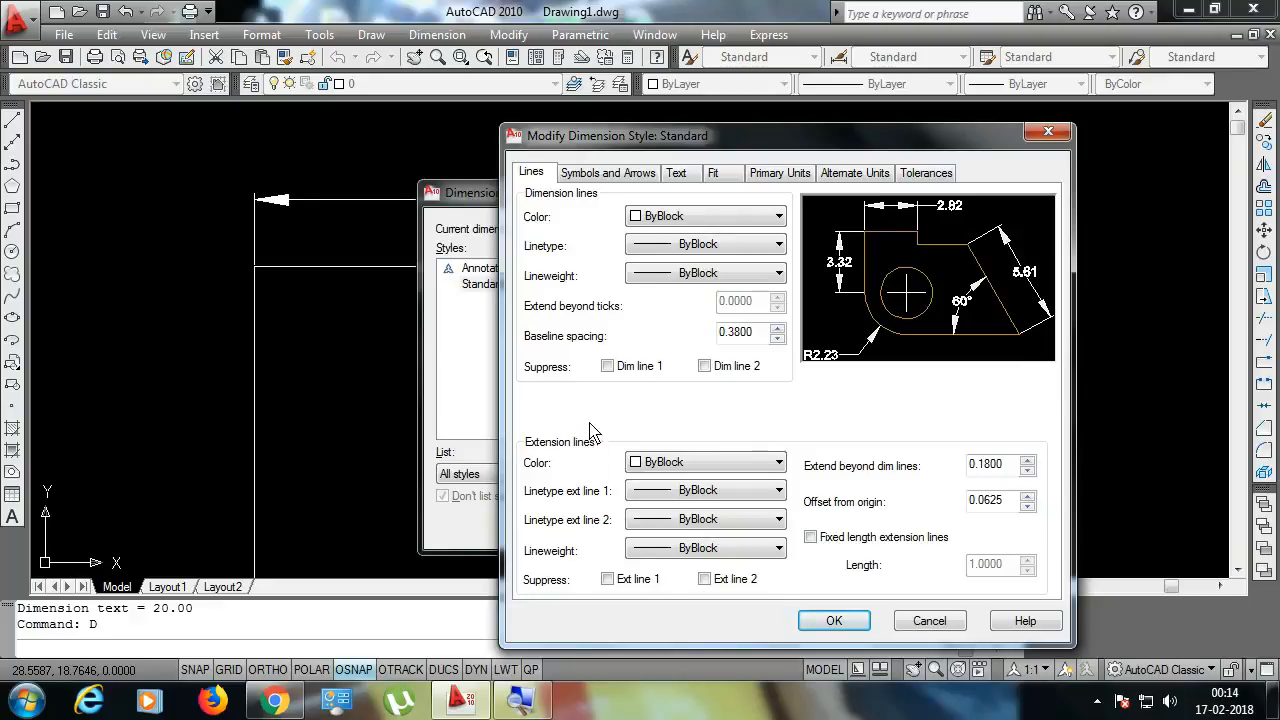
left_click_drag(850, 137, 755, 159)
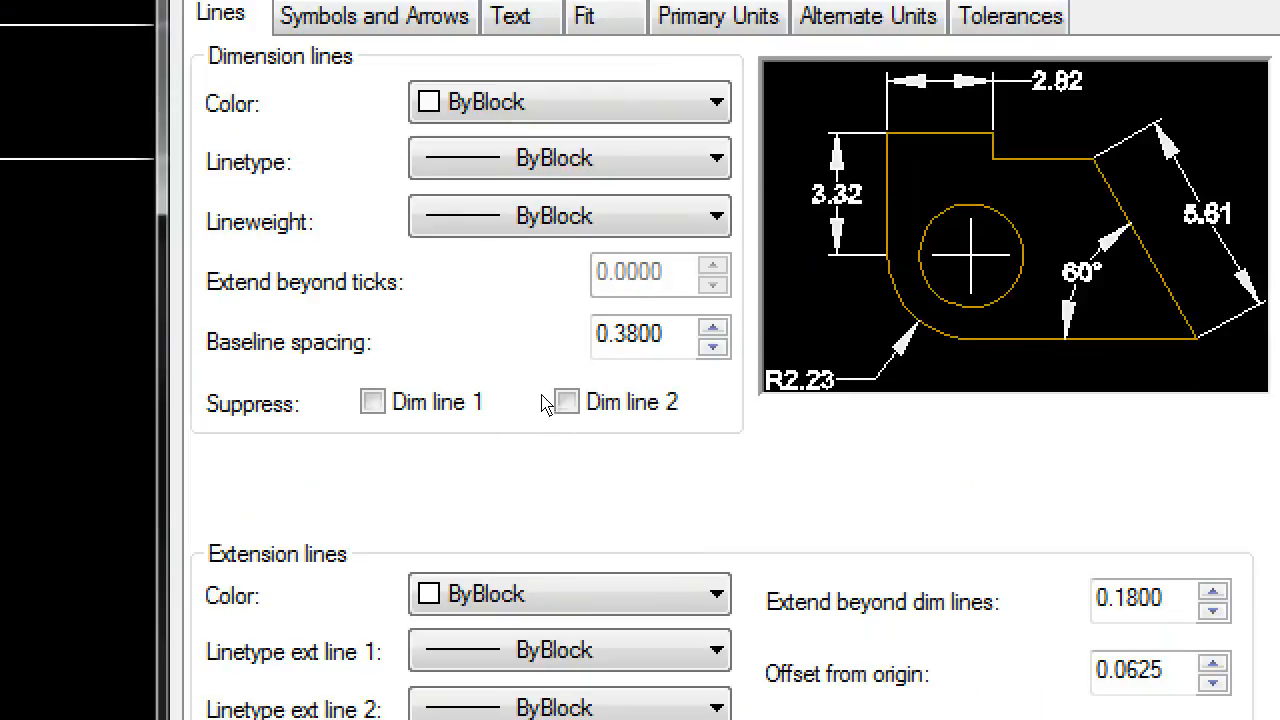
left_click(372, 401)
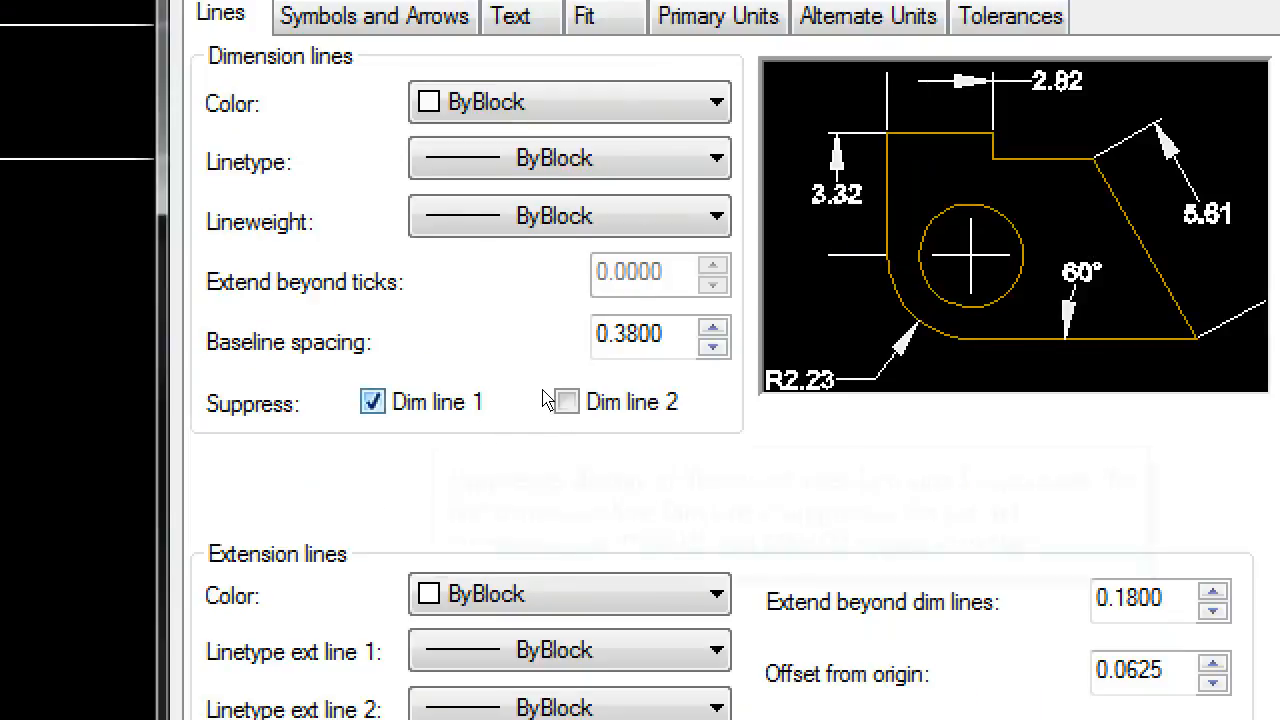
left_click(567, 401)
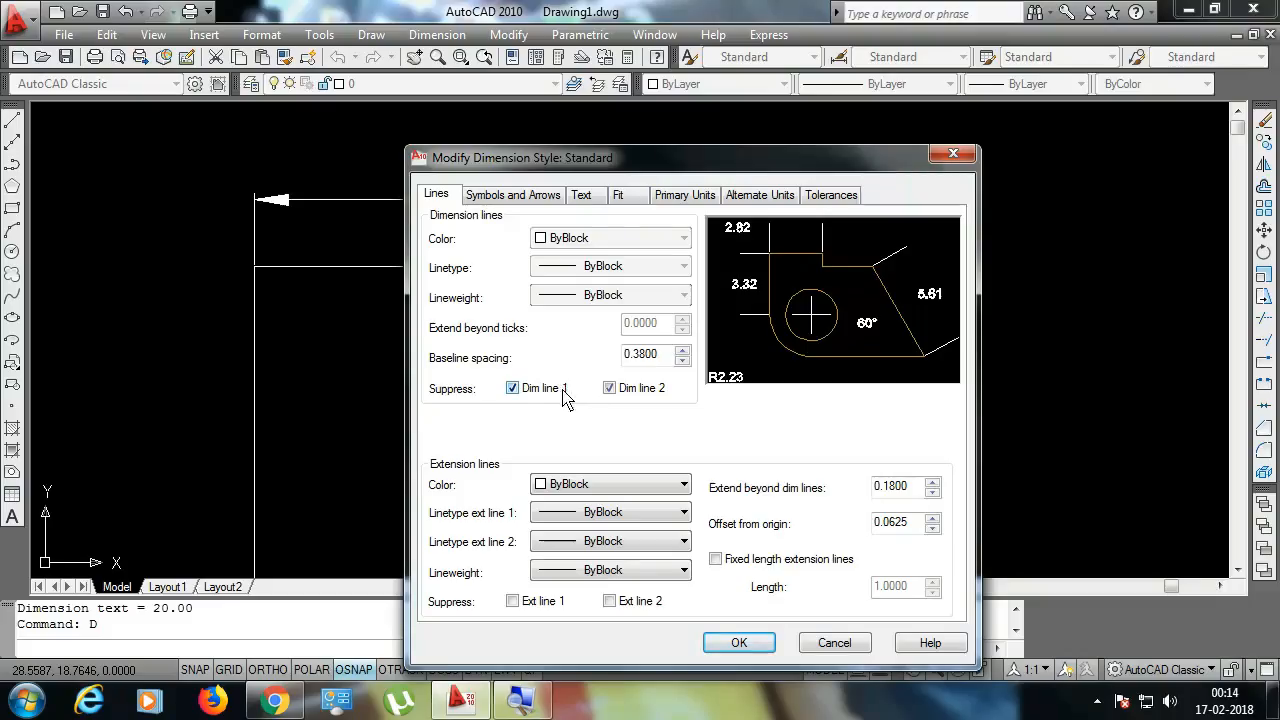
left_click(530, 396)
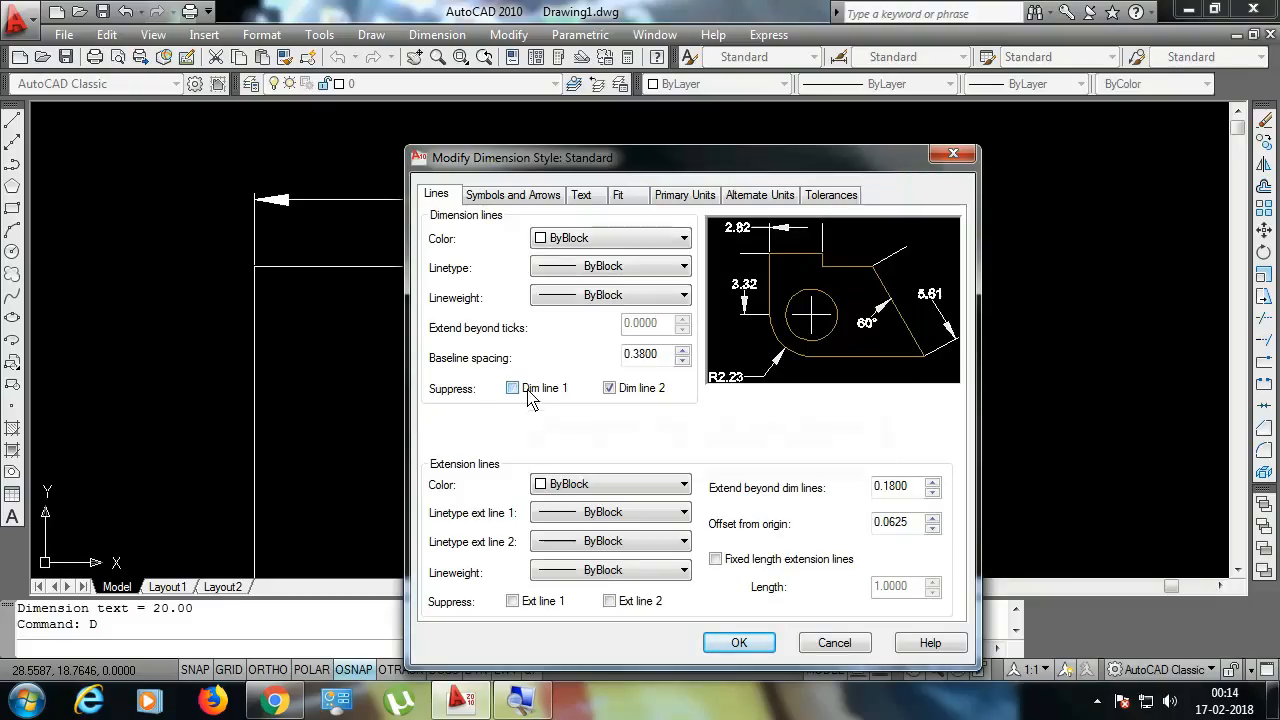
left_click(610, 390)
left_click(610, 389)
left_click(546, 390)
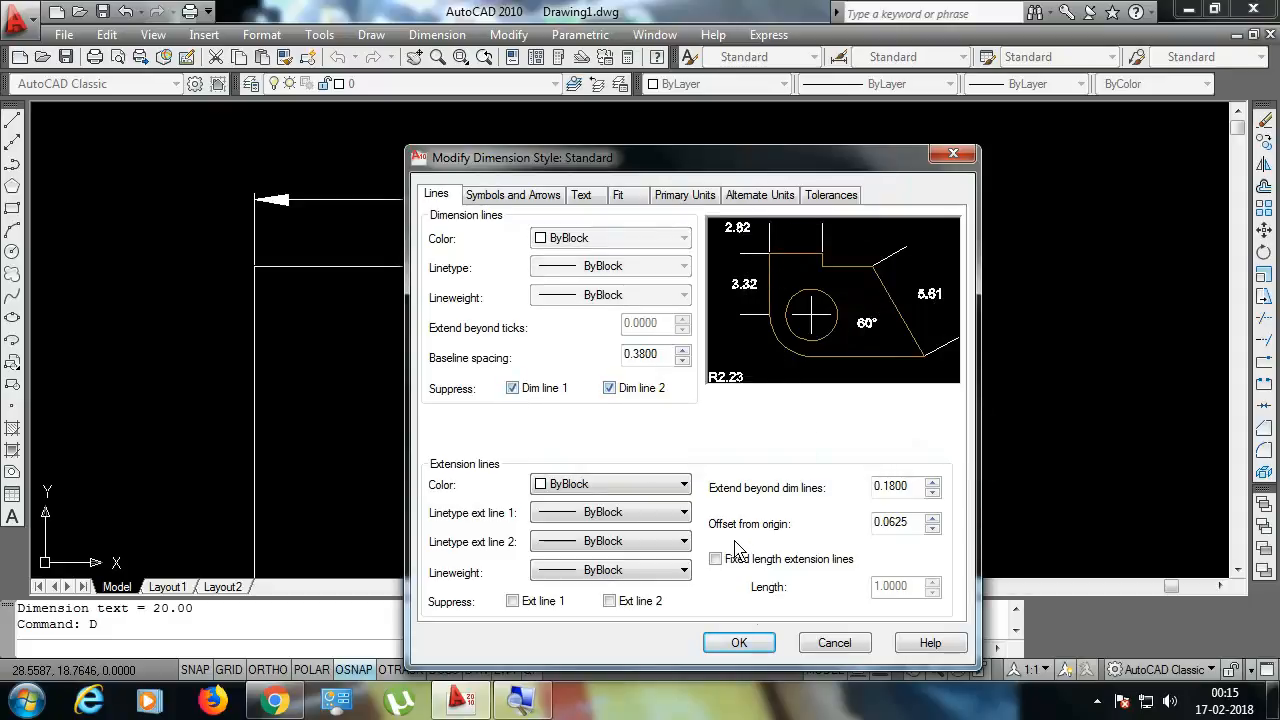
left_click(738, 643)
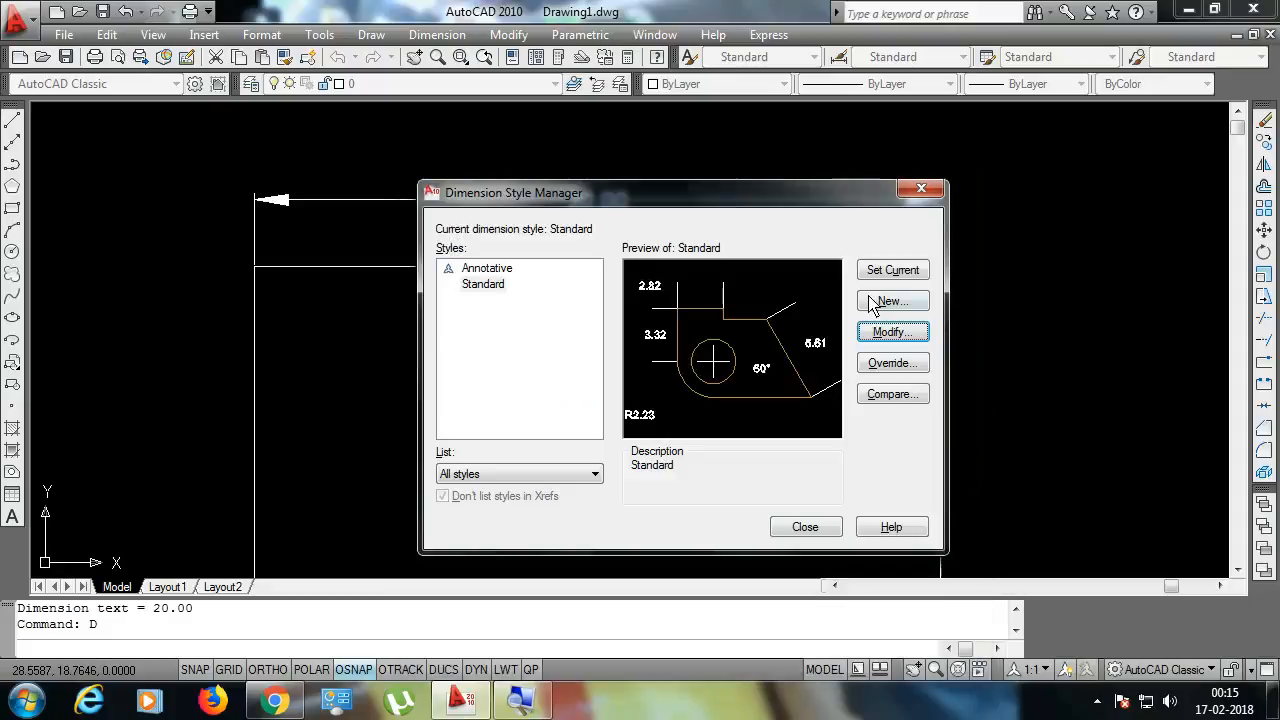
left_click(805, 527)
- Reopen the Standard dimension style and turn off suppression of dimension lines 1 and 2
key("Return")
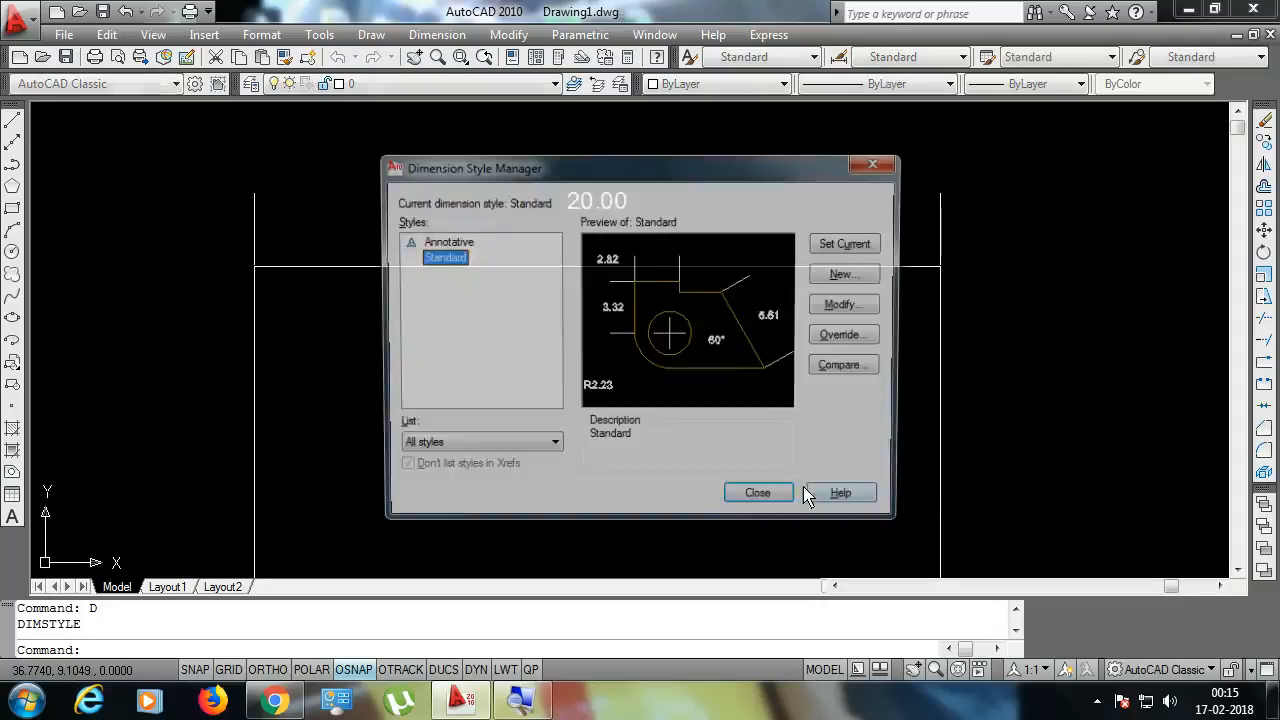
left_click(847, 303)
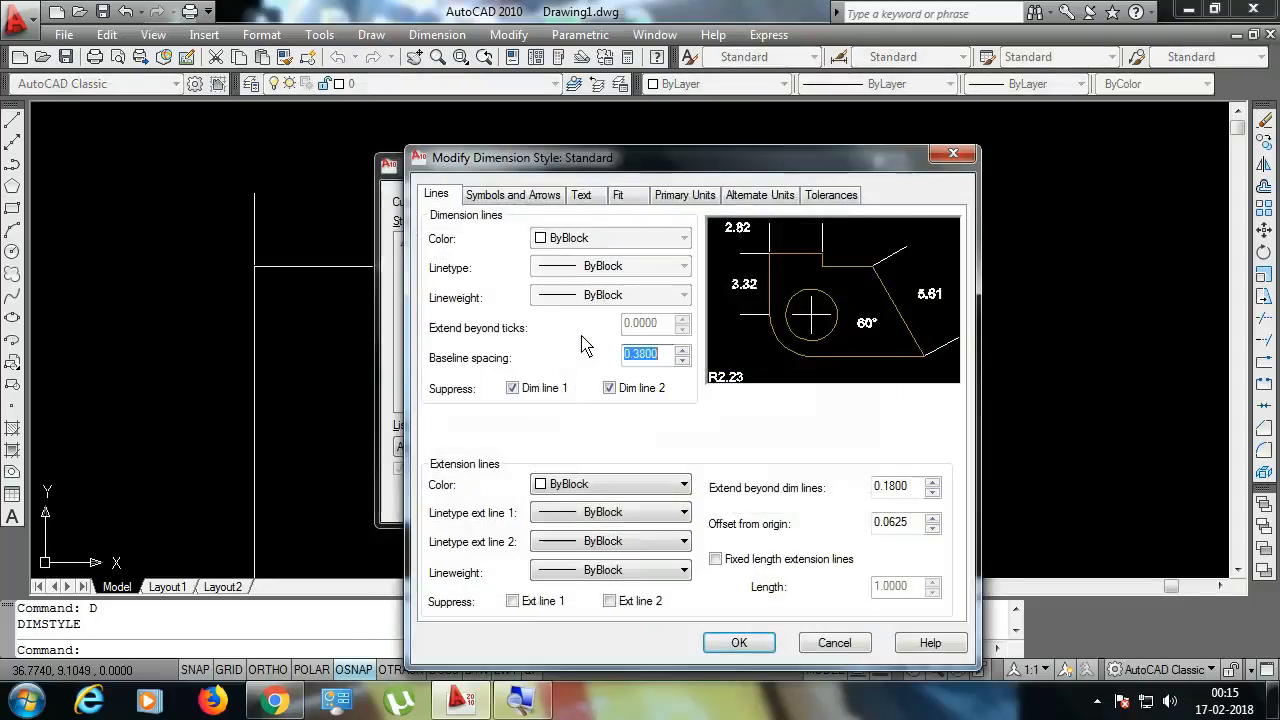
left_click(445, 197)
left_click(512, 388)
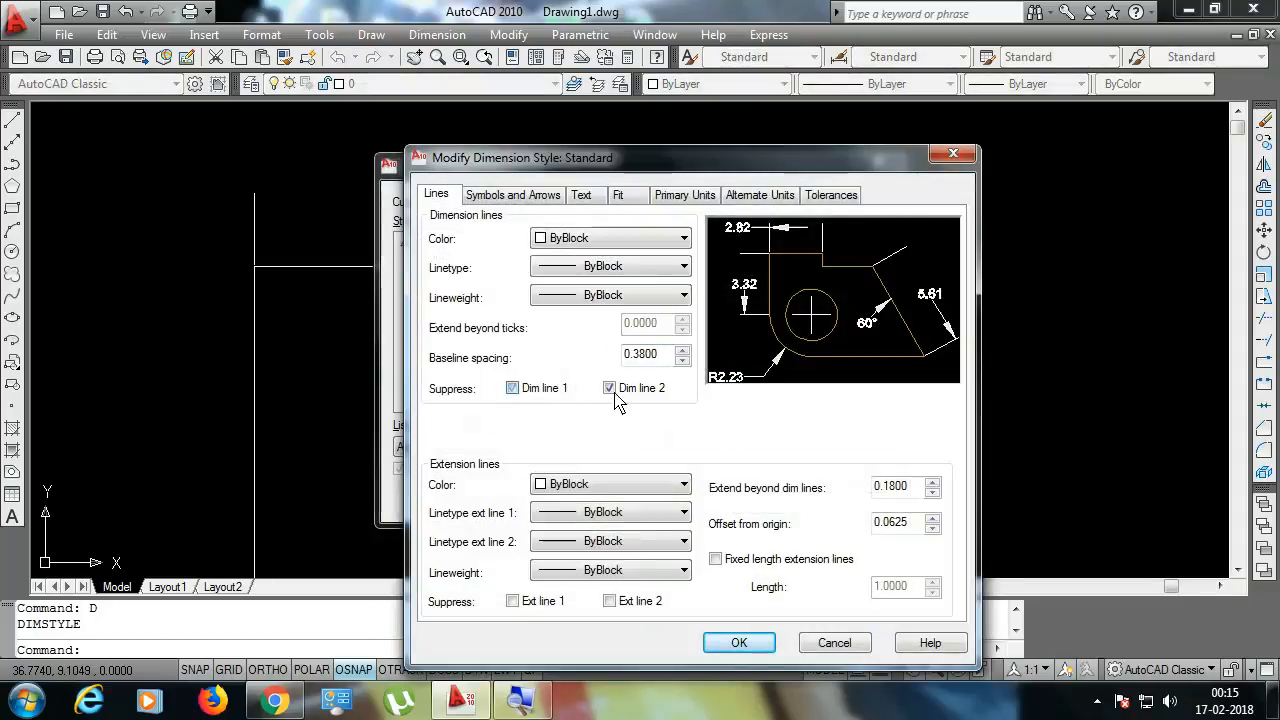
left_click(609, 388)
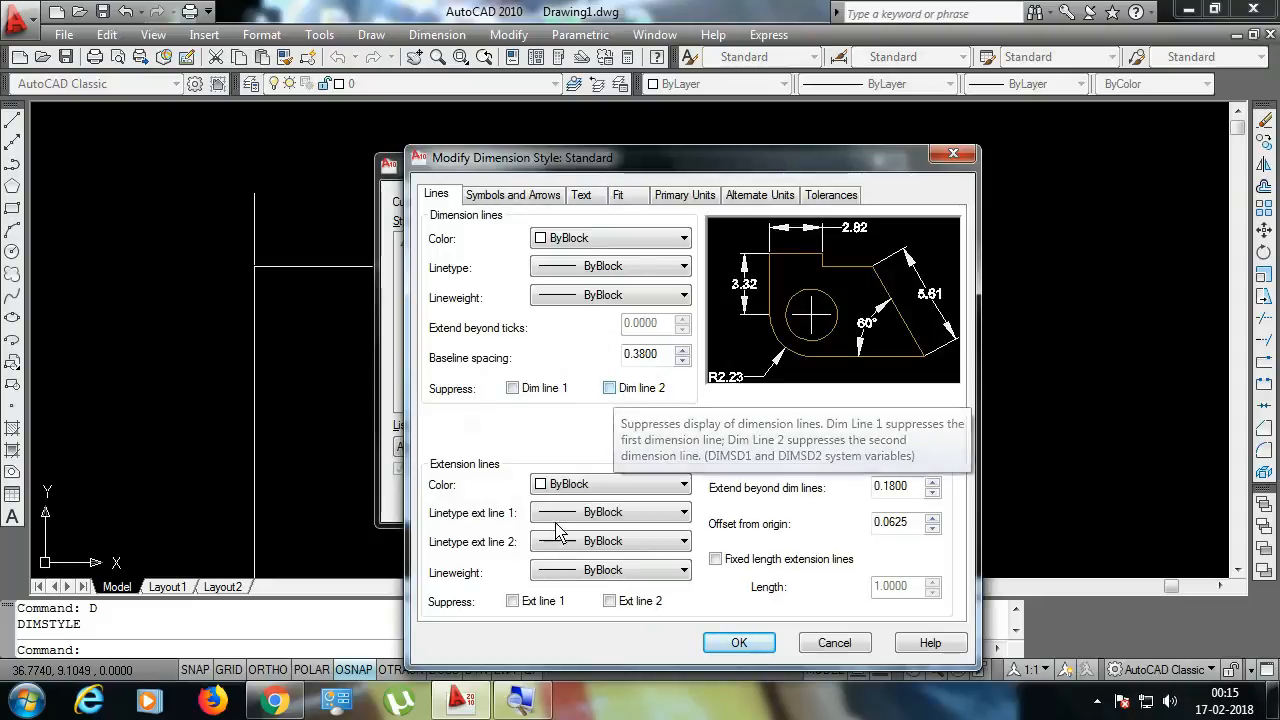
- Suppress extension lines 1 and 2 in the Standard dimension style and apply it to the drawing
left_click(512, 601)
left_click(609, 601)
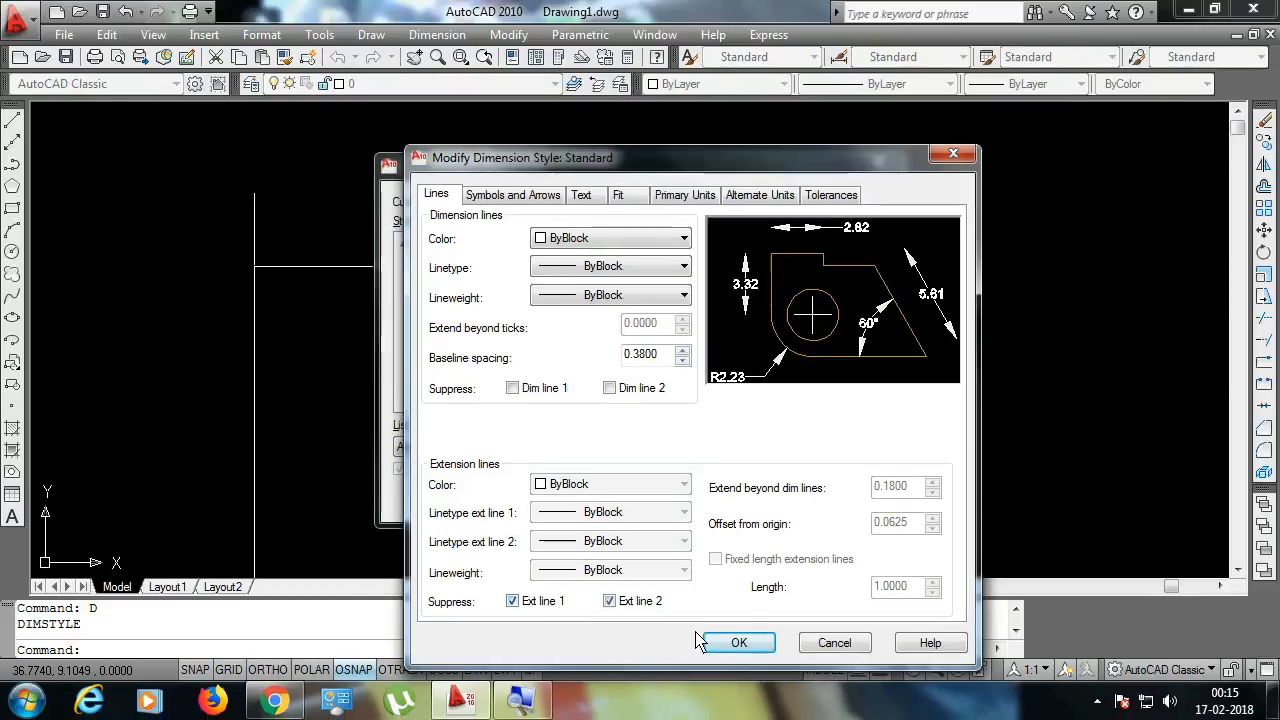
left_click(922, 677)
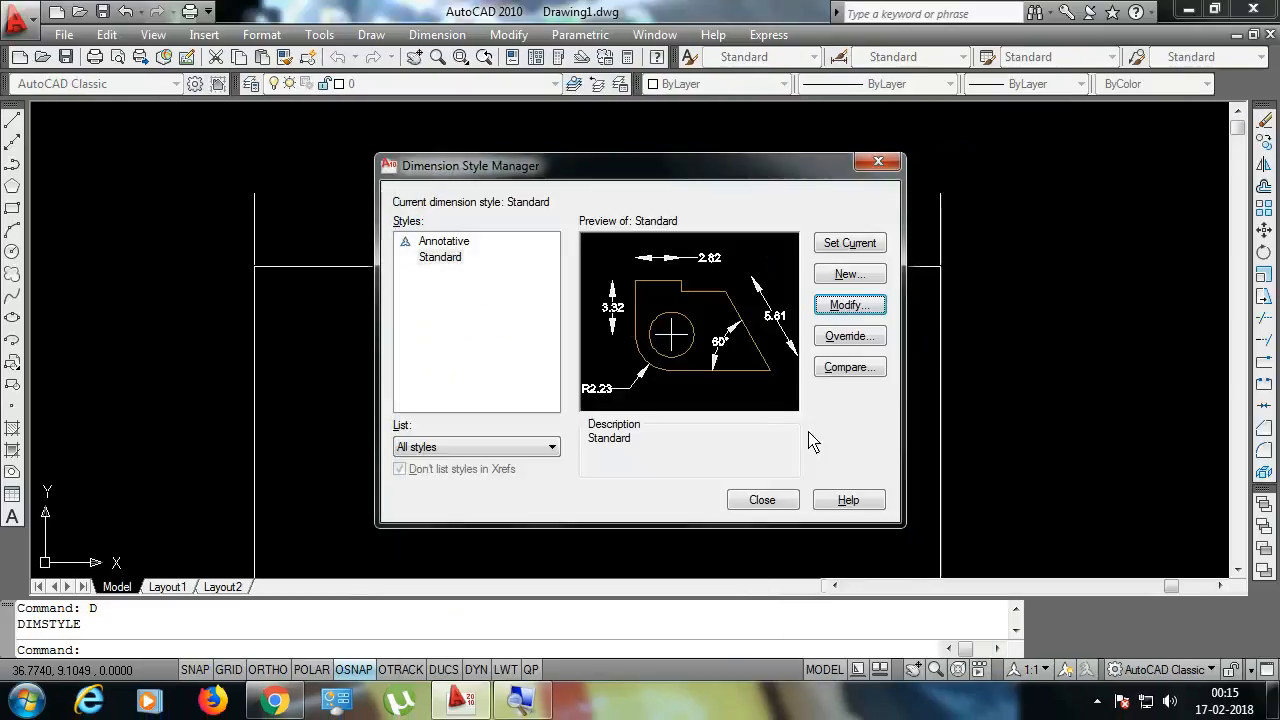
left_click(769, 512)
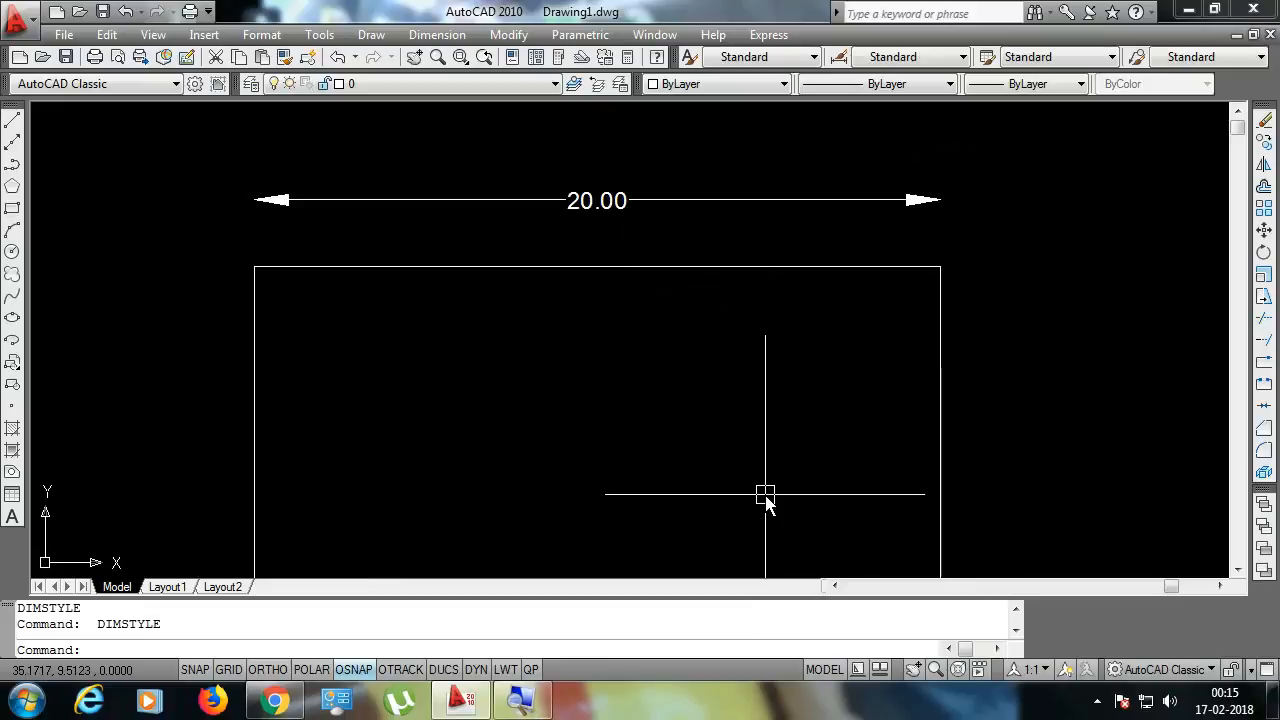
- Modify the Standard dimension style again to turn off suppression of extension lines 1 and 2
type("d")
key("Return")
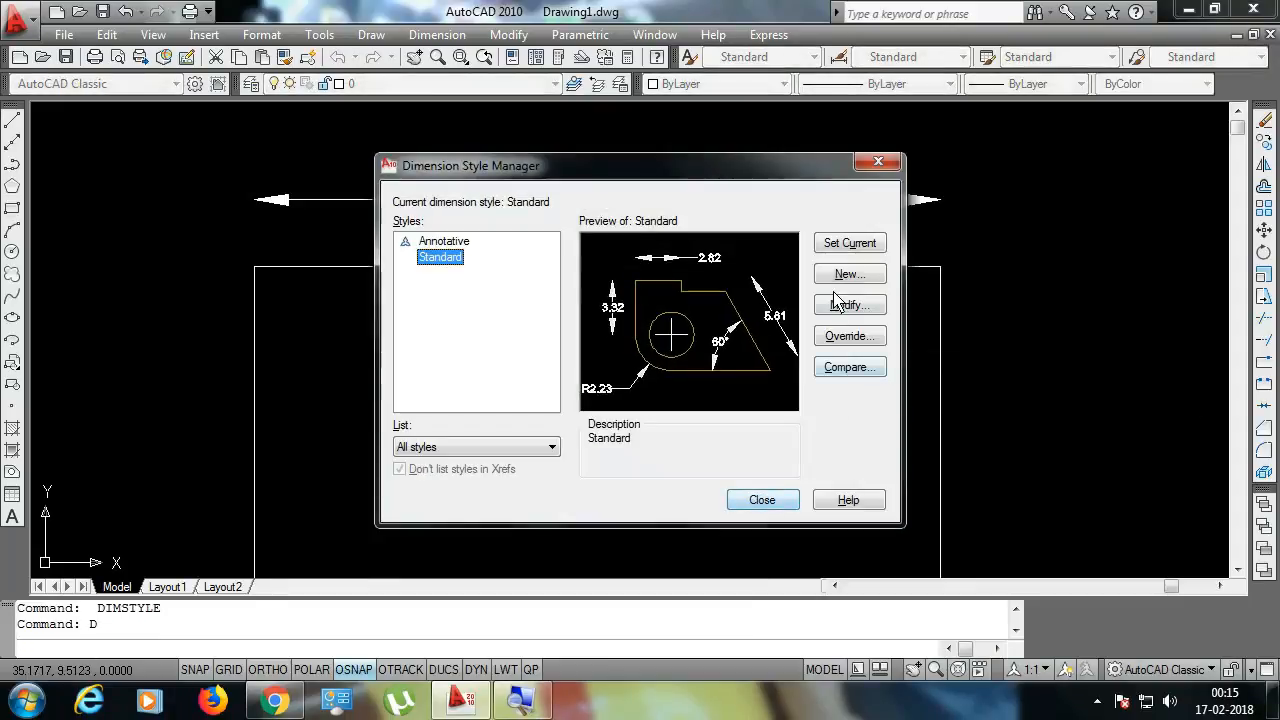
left_click(841, 305)
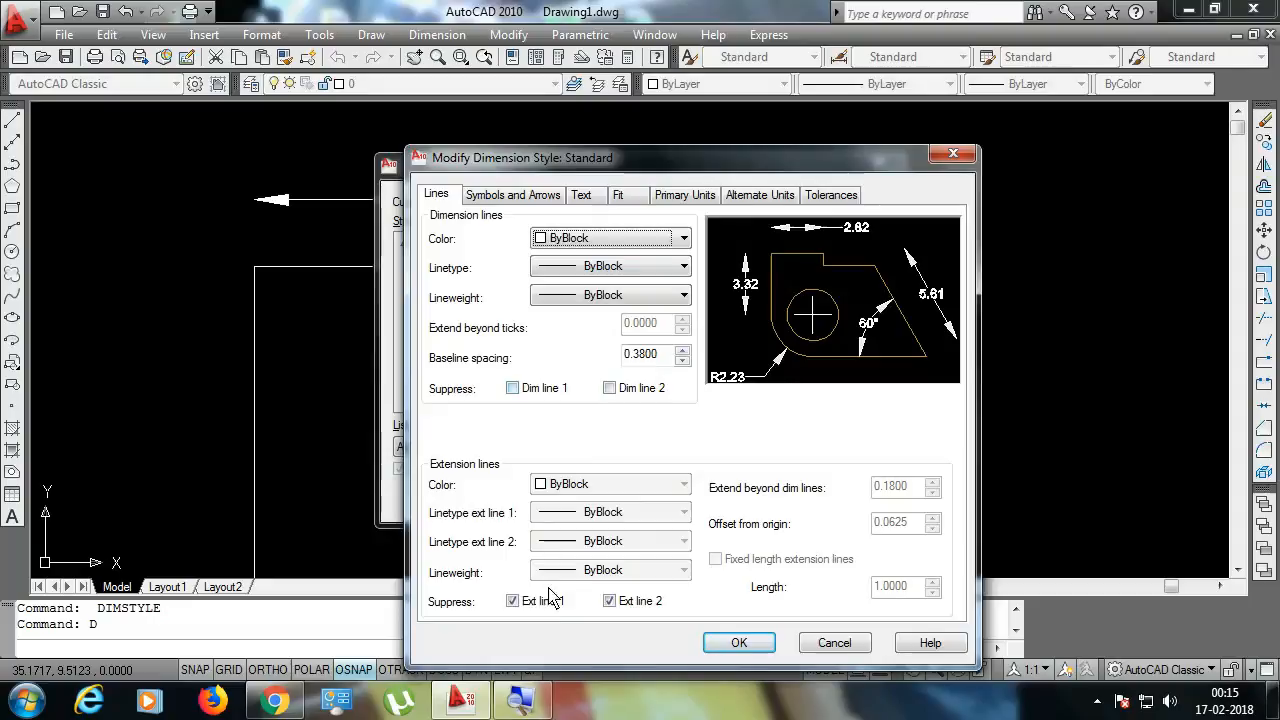
left_click(512, 601)
left_click(661, 603)
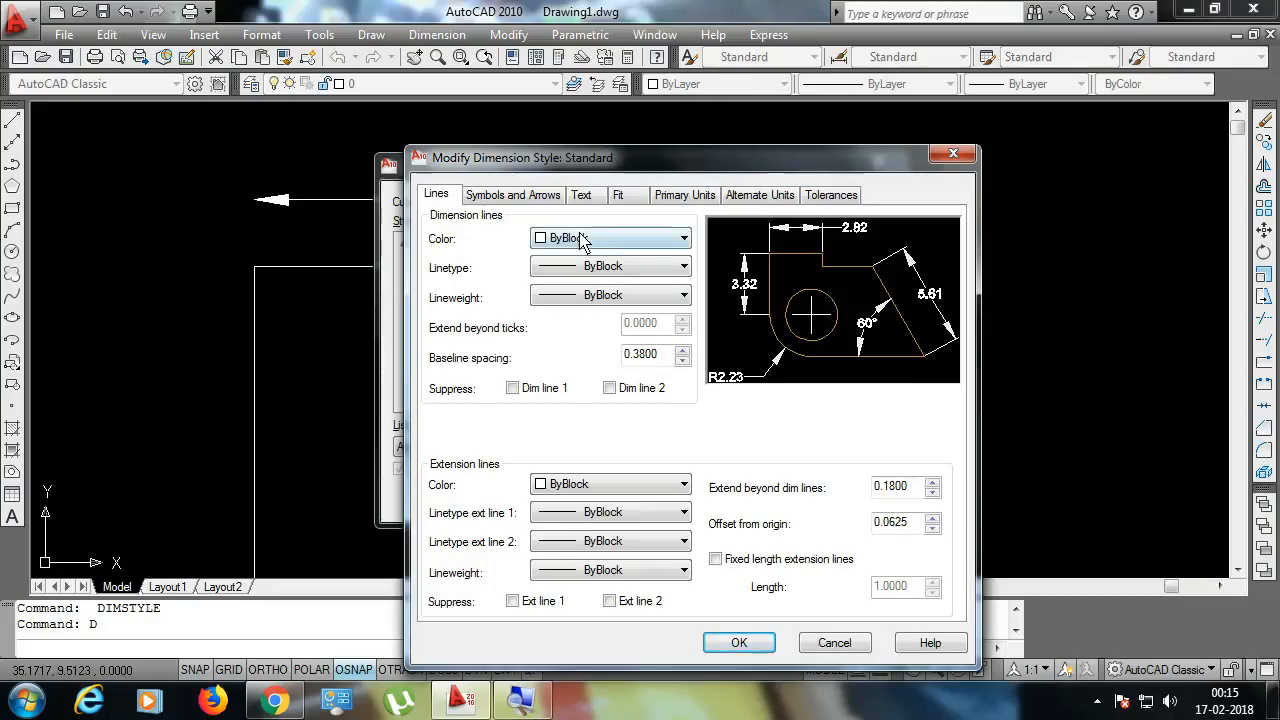
- Set the dimension line color to Red and load the HIDDEN linetype from acad.lin for the dimension lines
left_click(607, 226)
left_click(560, 292)
left_click(578, 266)
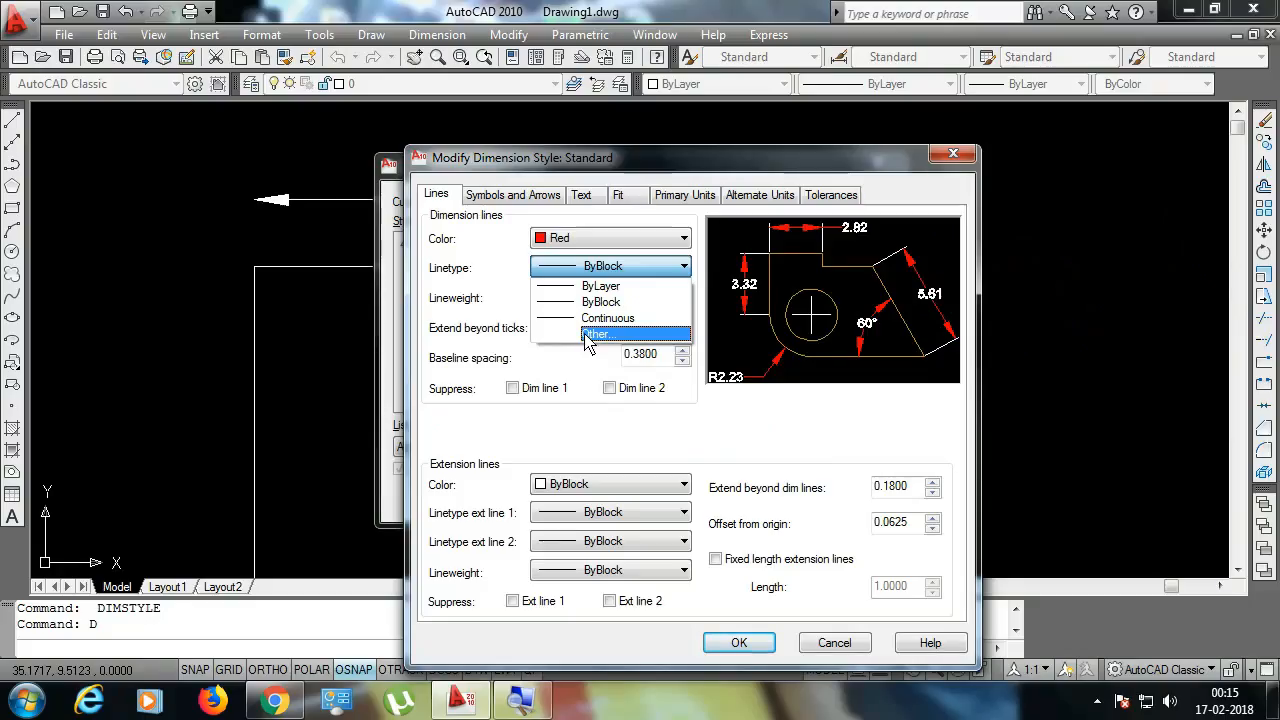
left_click(590, 335)
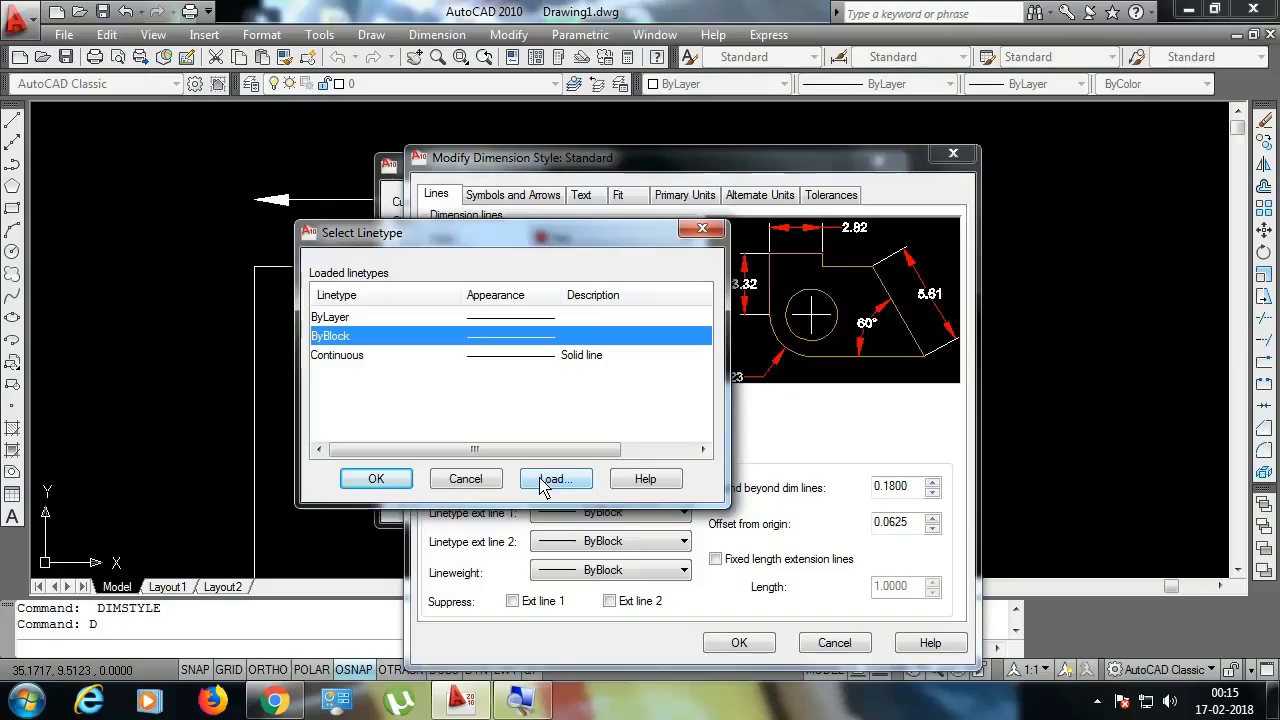
left_click(550, 479)
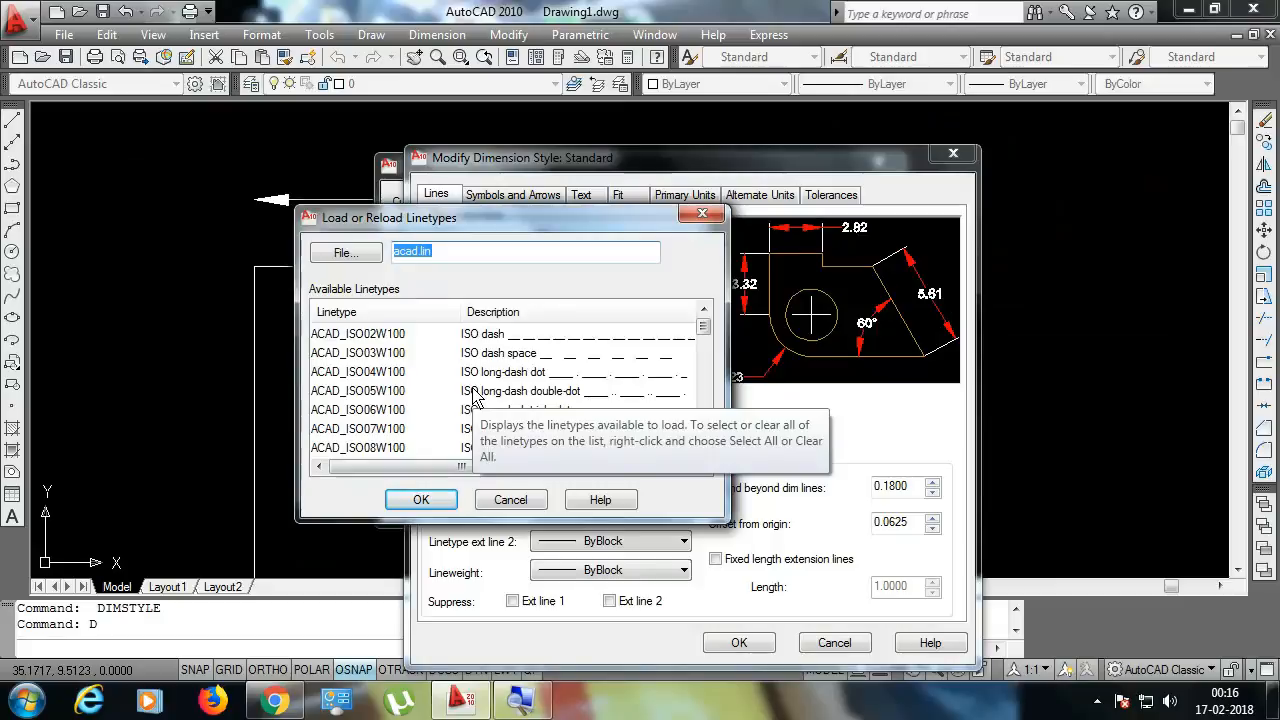
left_click(420, 390)
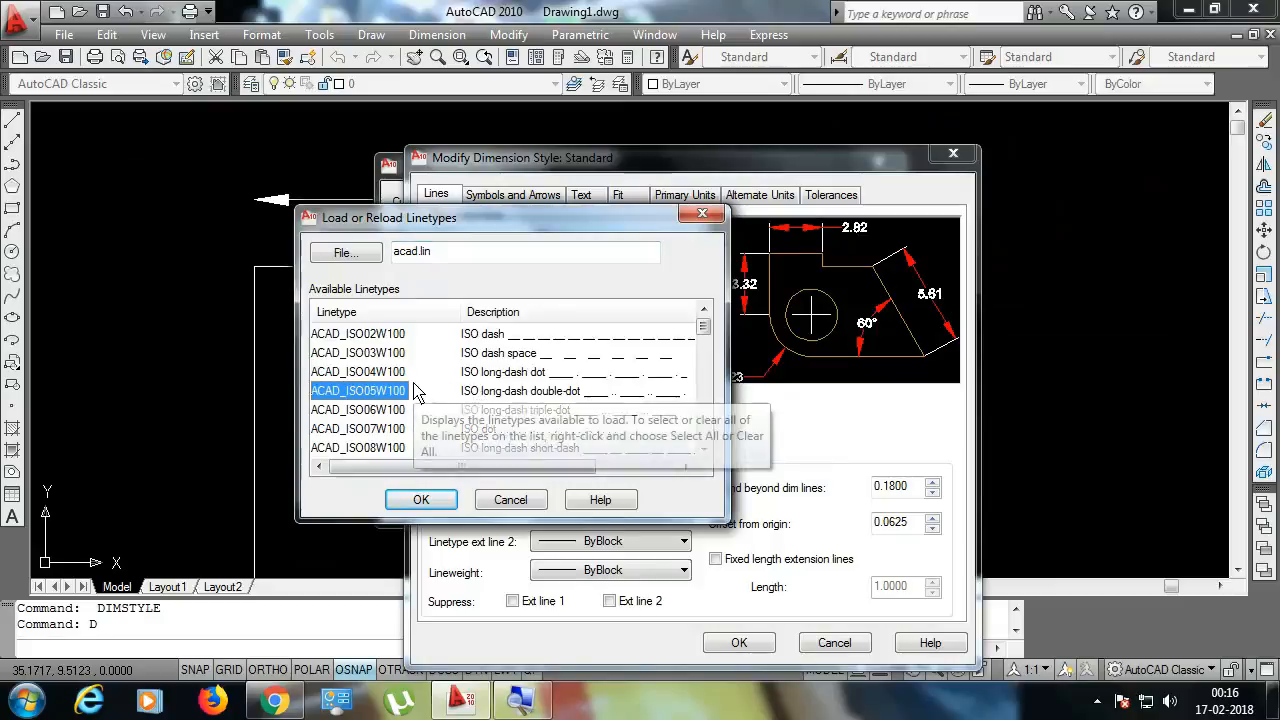
key("h")
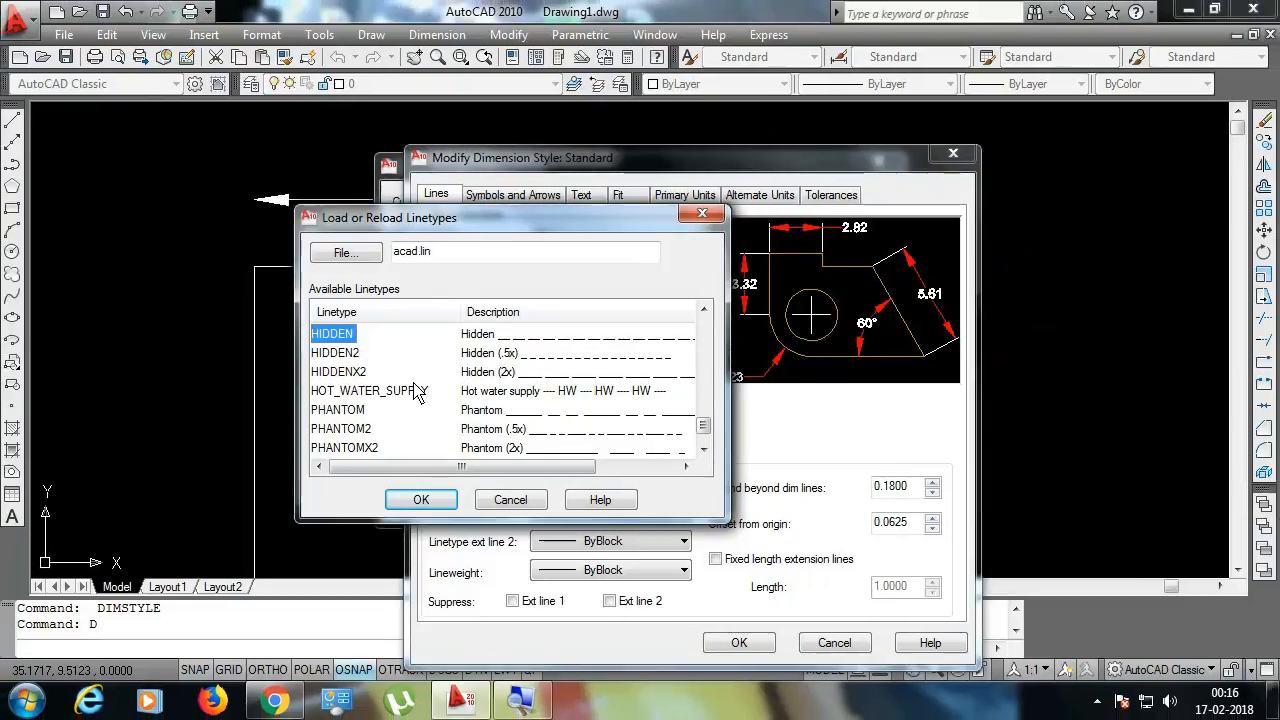
left_click(428, 617)
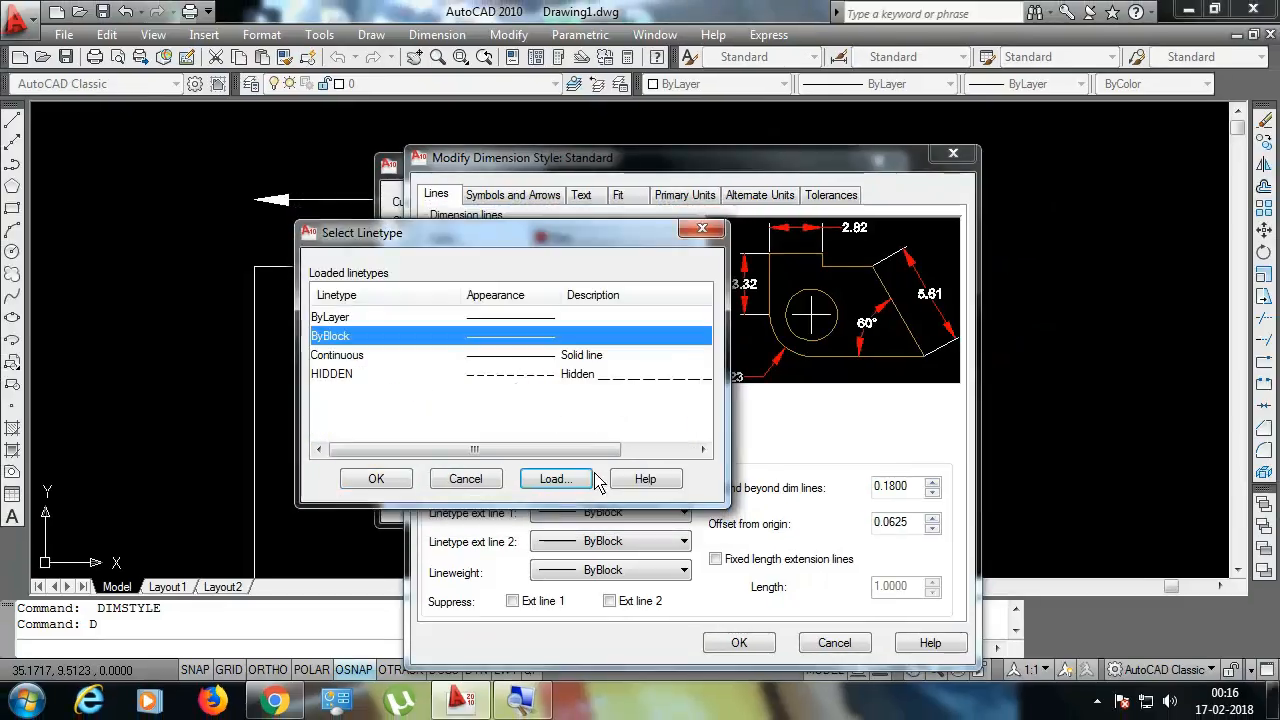
- Set the dimension lines' linetype to HIDDEN and lineweight to 1.00 mm in the Standard dimension style
left_click(390, 480)
left_click(590, 266)
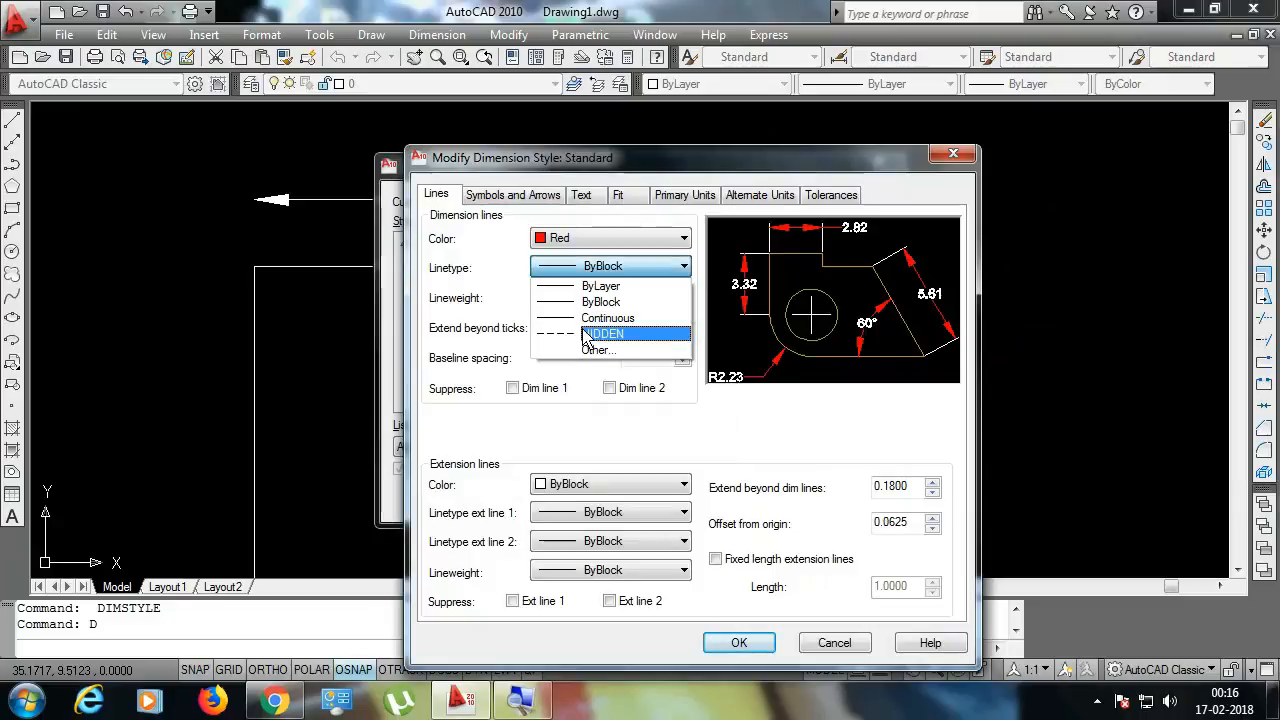
left_click(600, 333)
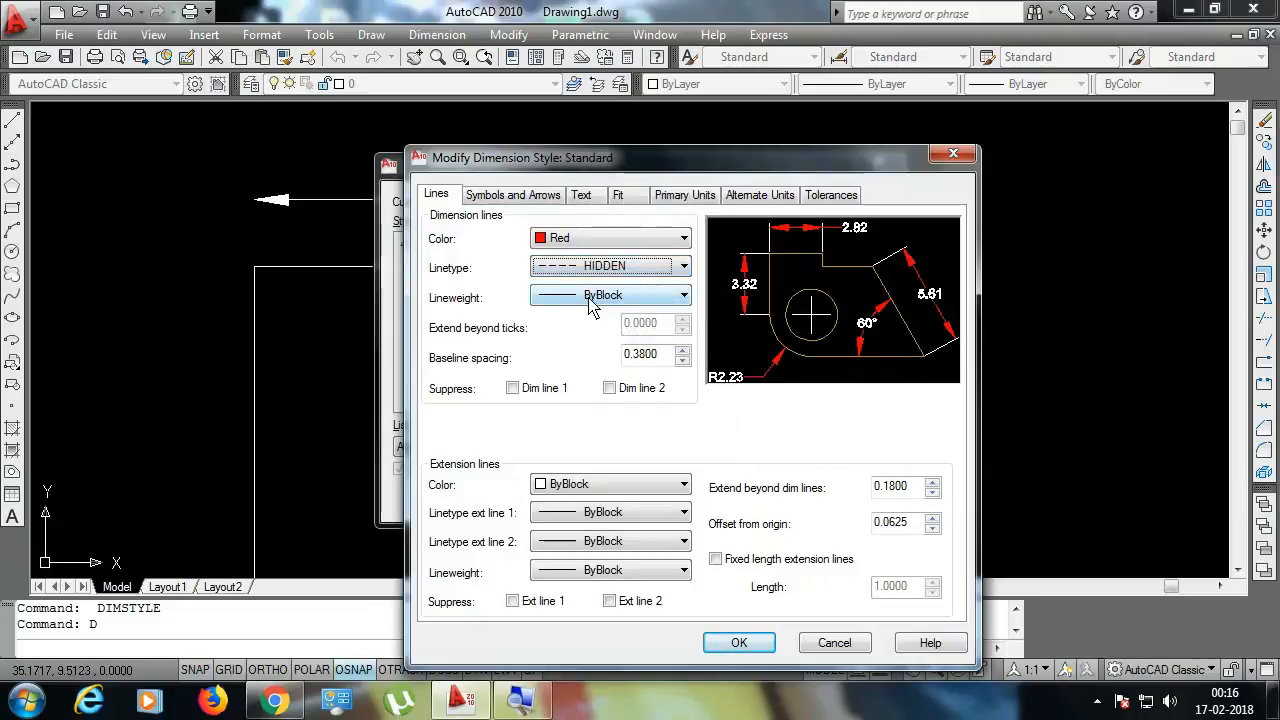
left_click(597, 298)
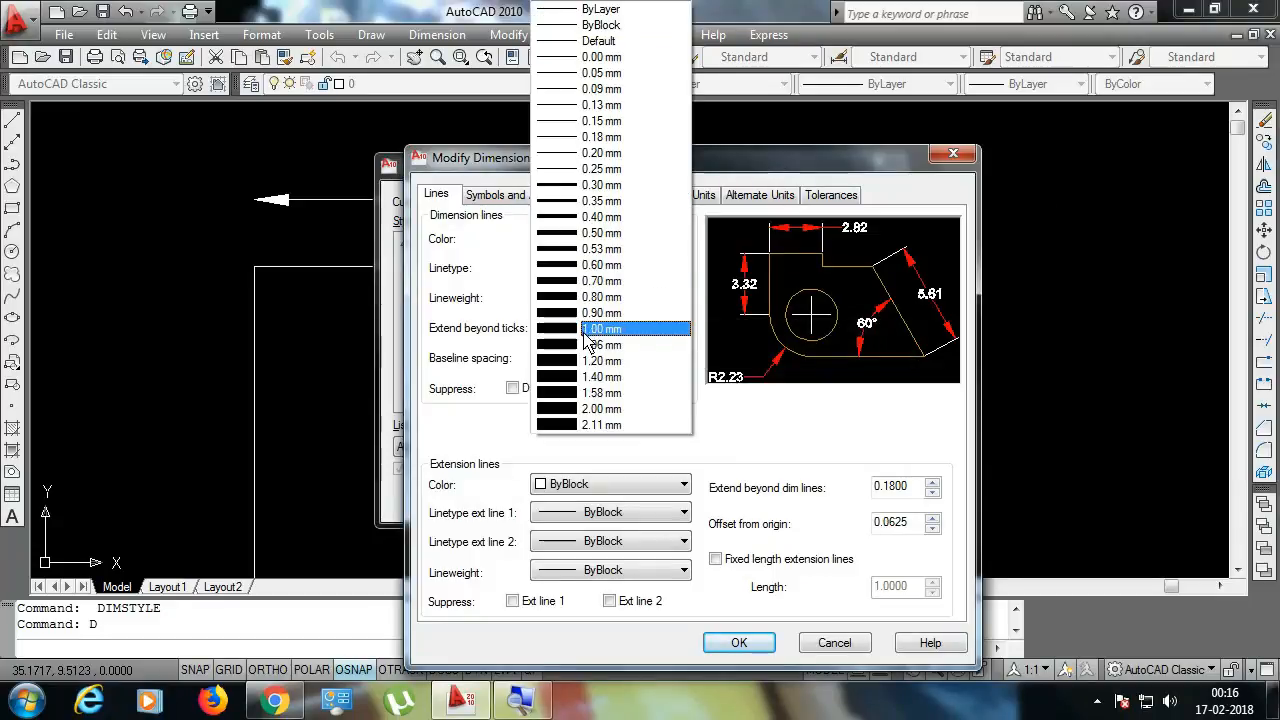
left_click(588, 335)
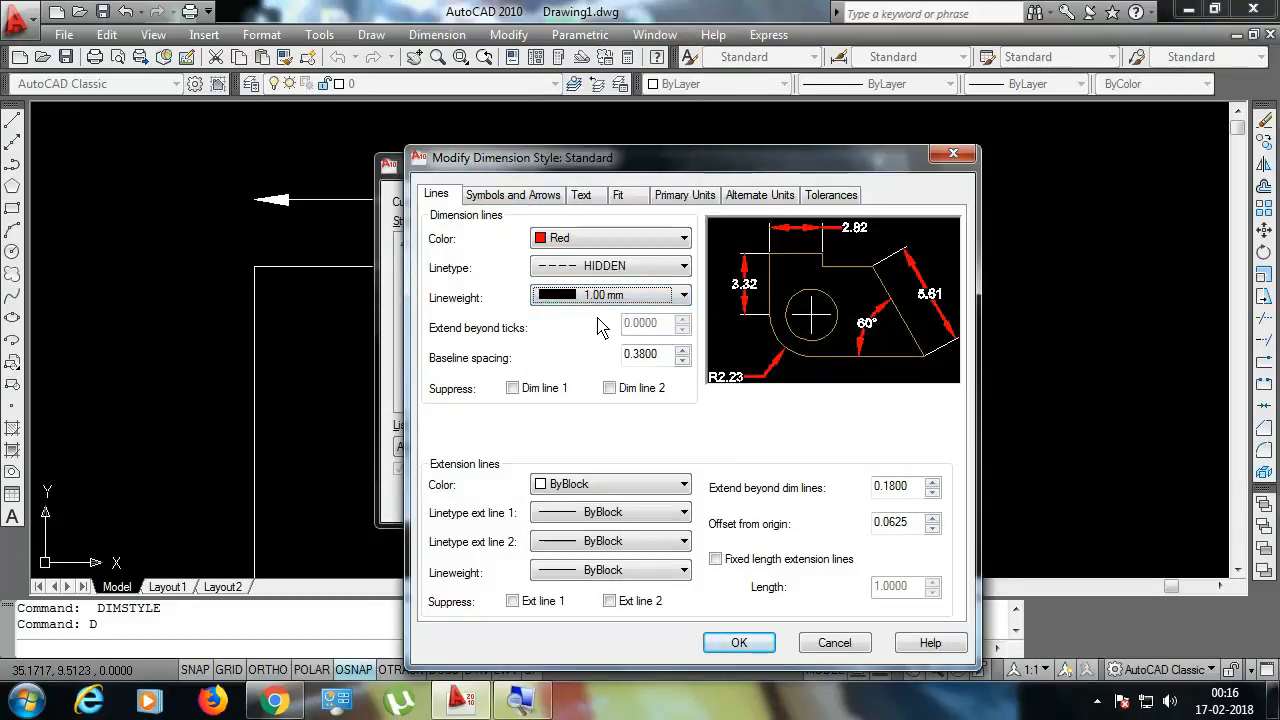
left_click(740, 643)
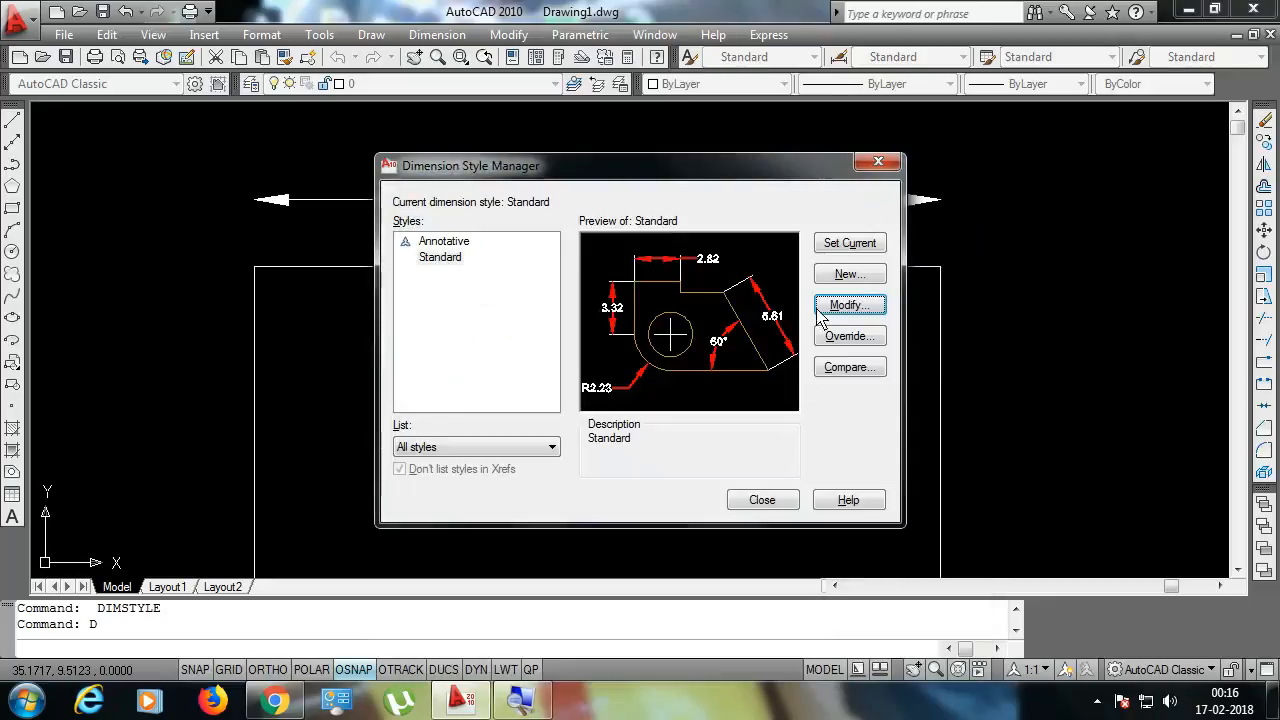
- Make the Standard style current for the drawing, and switch lineweight display on and back off
left_click(849, 250)
left_click(782, 503)
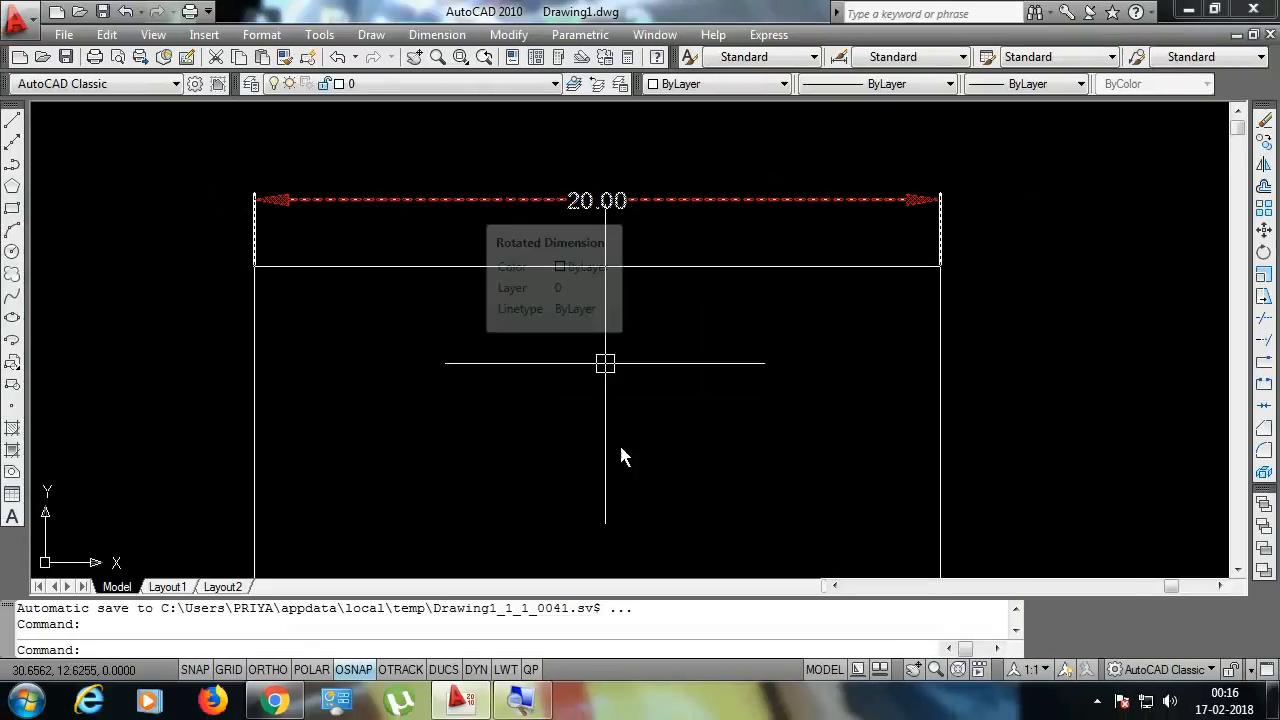
left_click(506, 670)
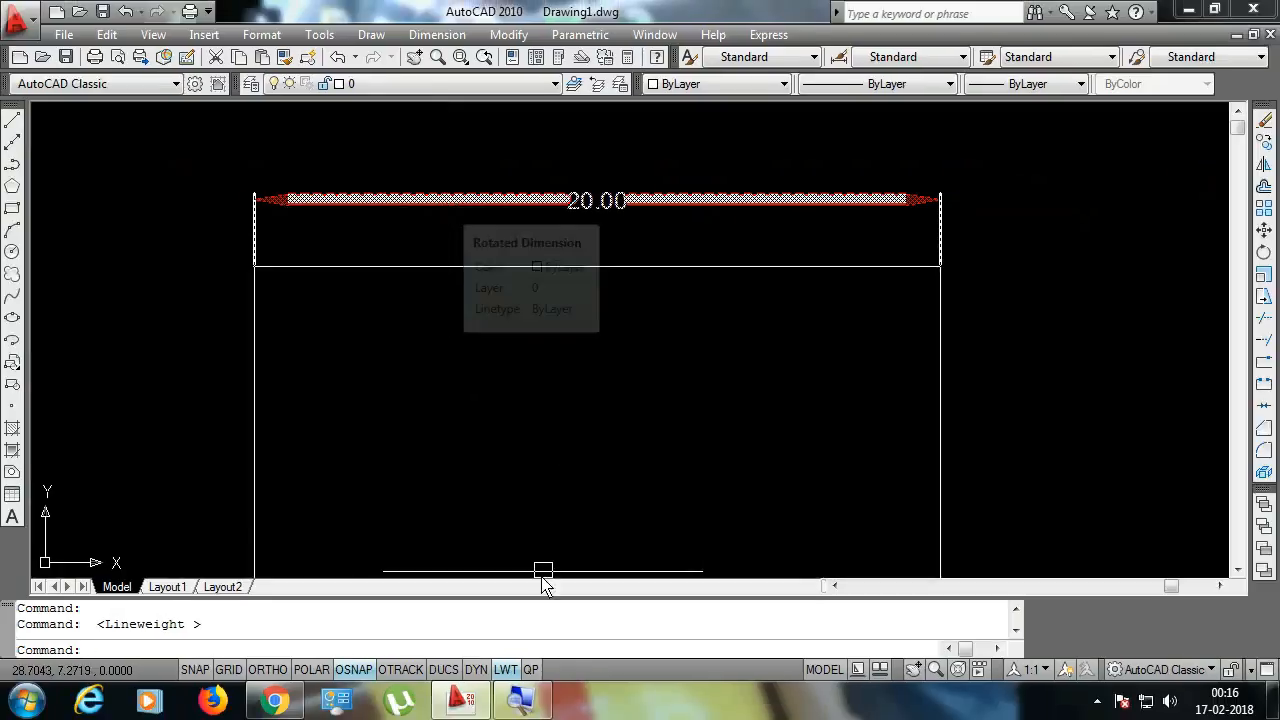
left_click(506, 670)
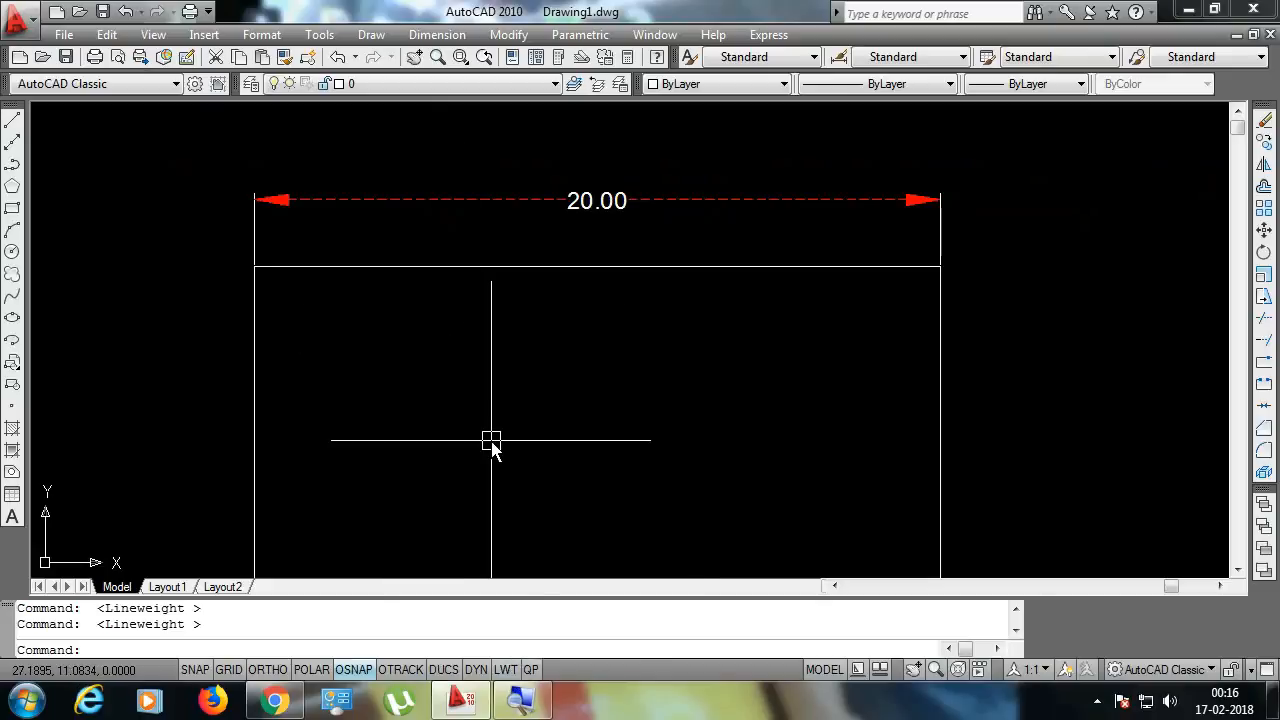
- Modify the Standard dimension style to color the extension lines Yellow and apply it to the drawing
type("D")
key("Return")
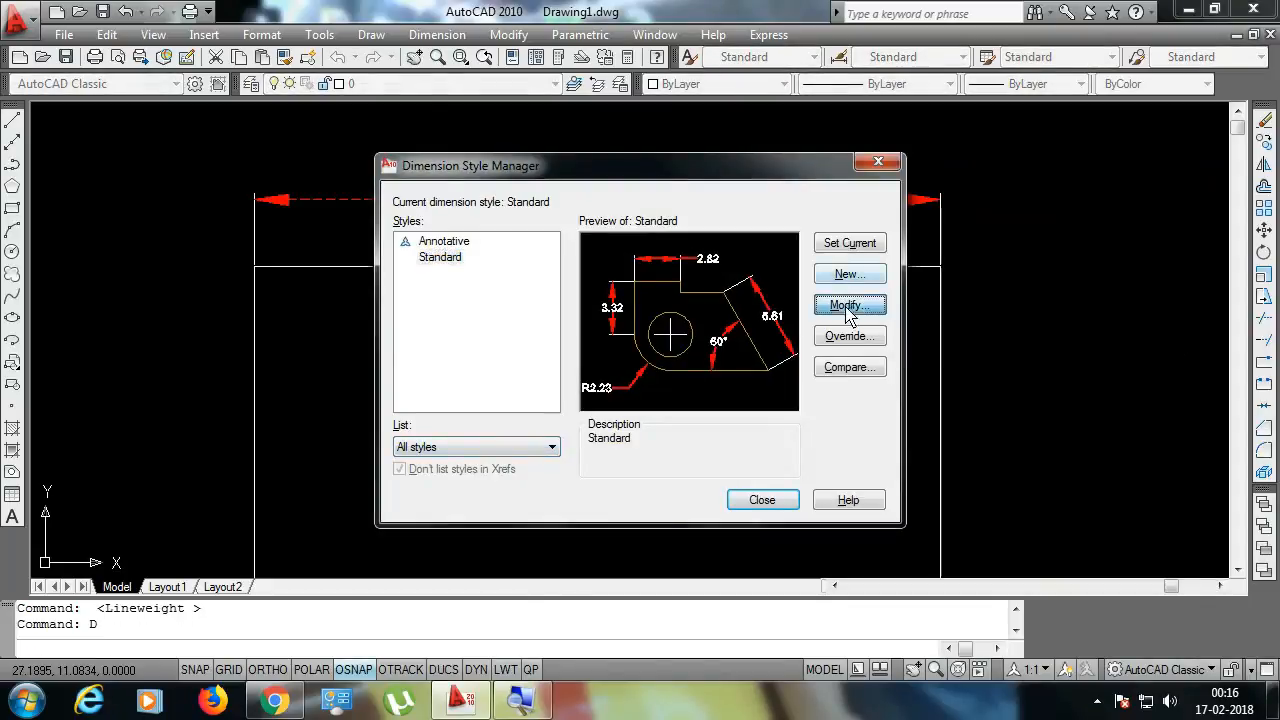
key("alt+m")
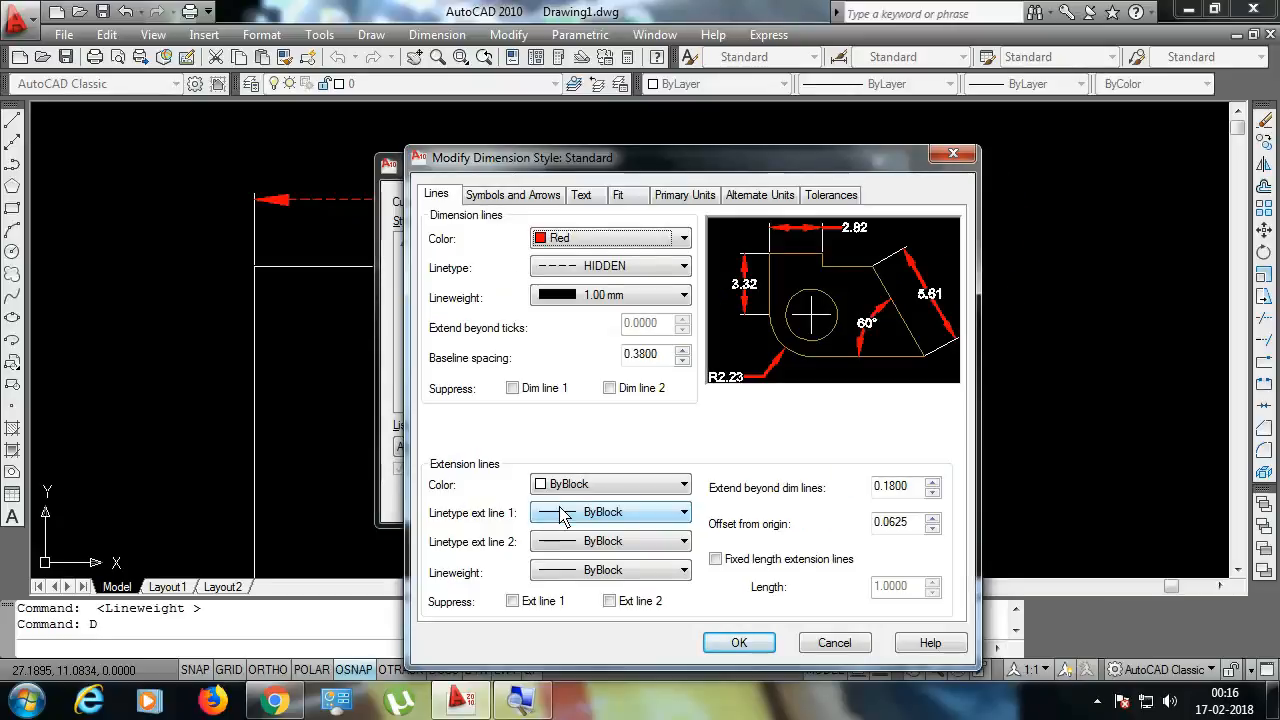
left_click(565, 485)
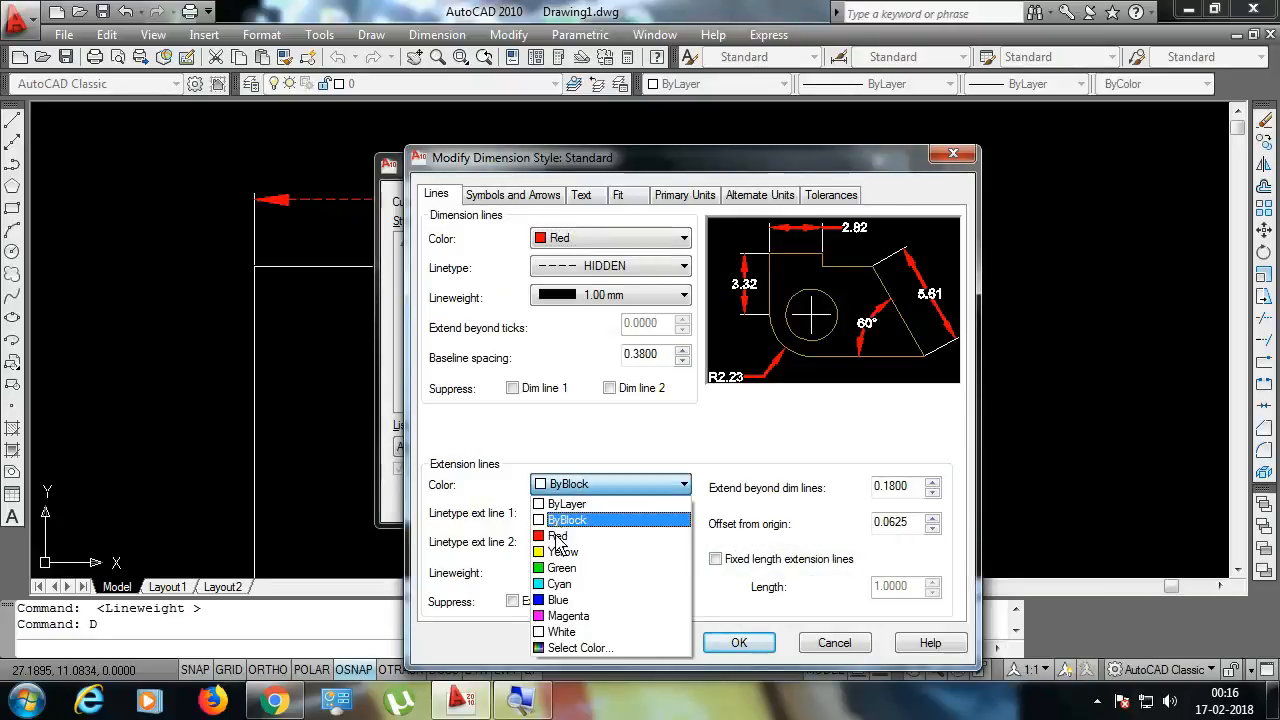
left_click(573, 550)
left_click(739, 643)
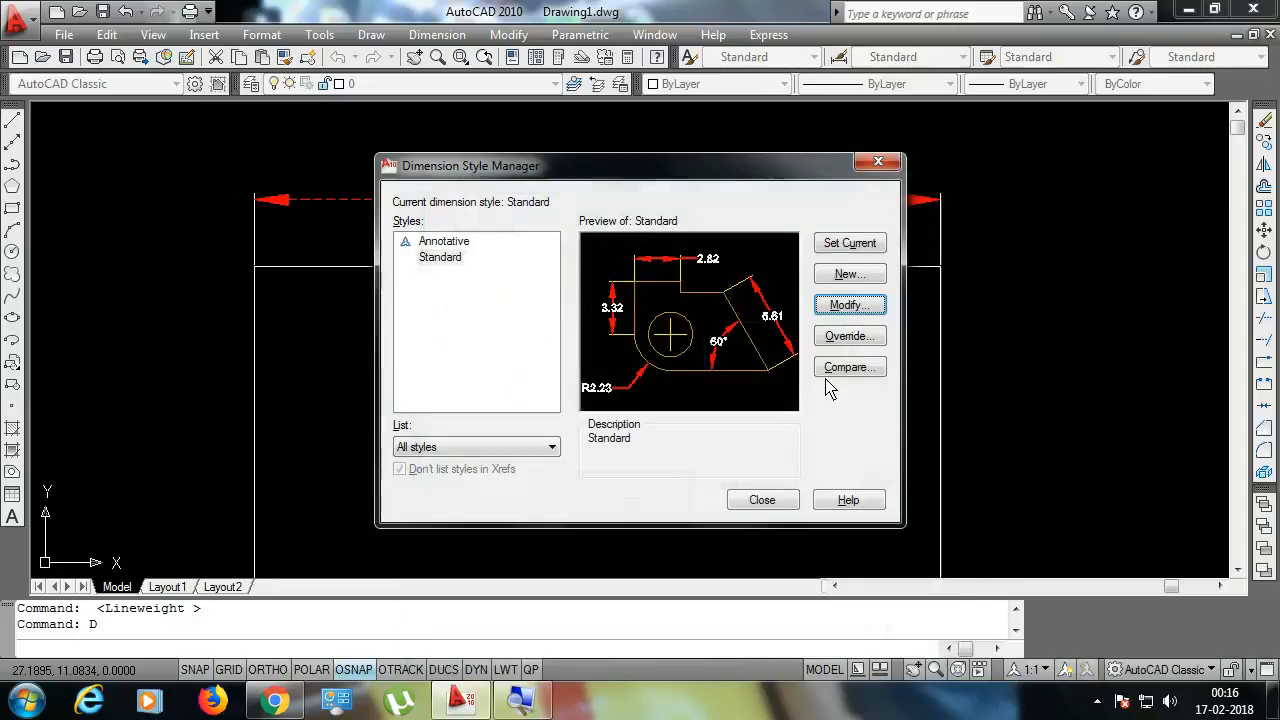
left_click(838, 250)
left_click(762, 499)
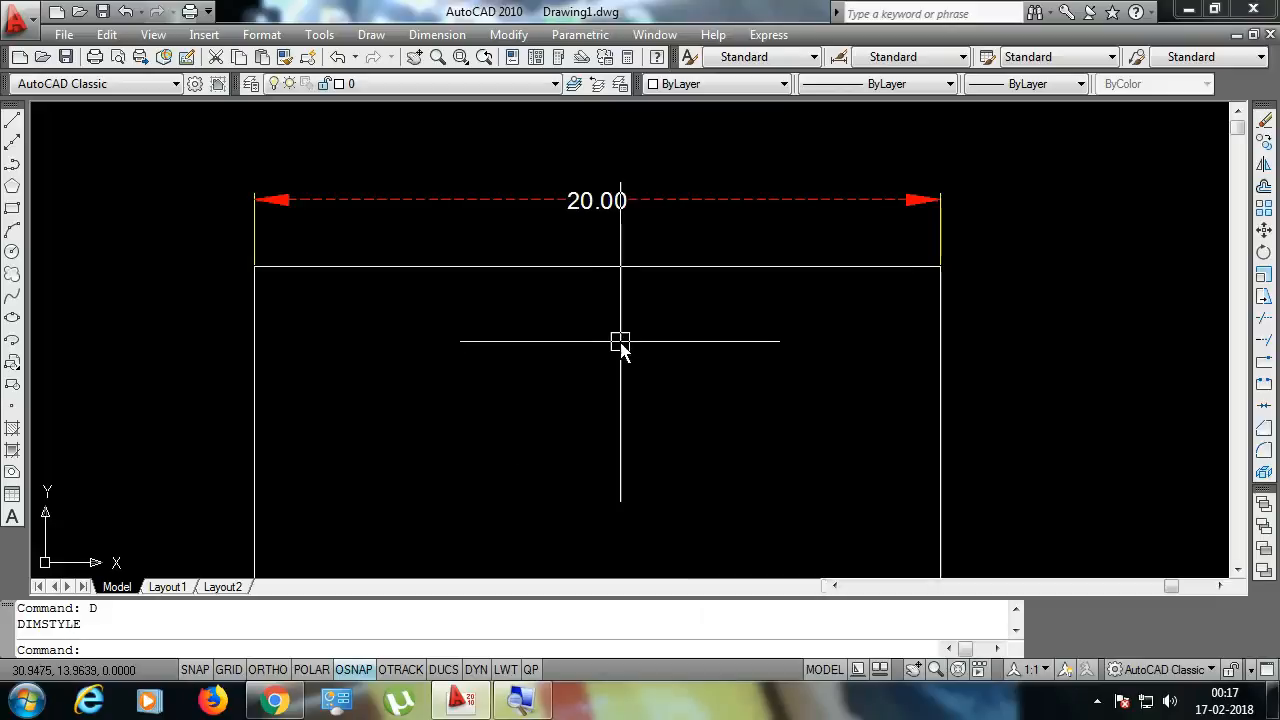
- Set the extension lines to extend 1 beyond the dimension lines in the Standard style and apply it
type("d")
key("Return")
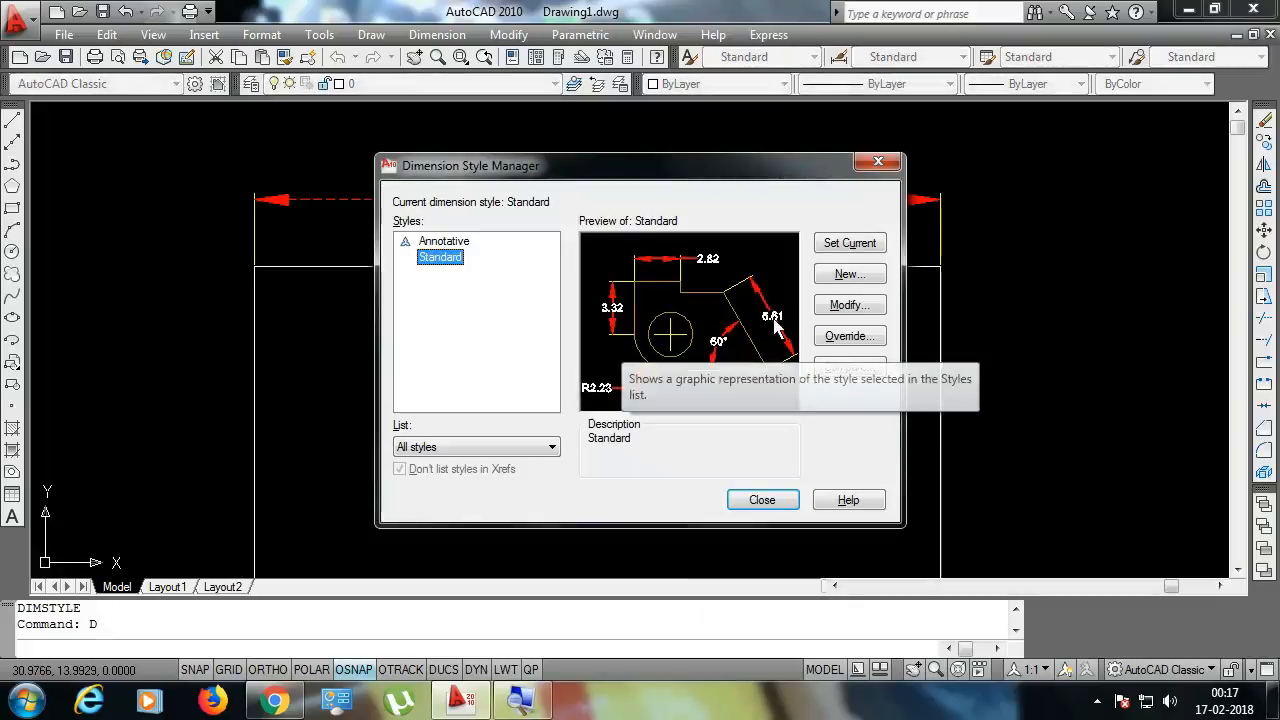
left_click(845, 305)
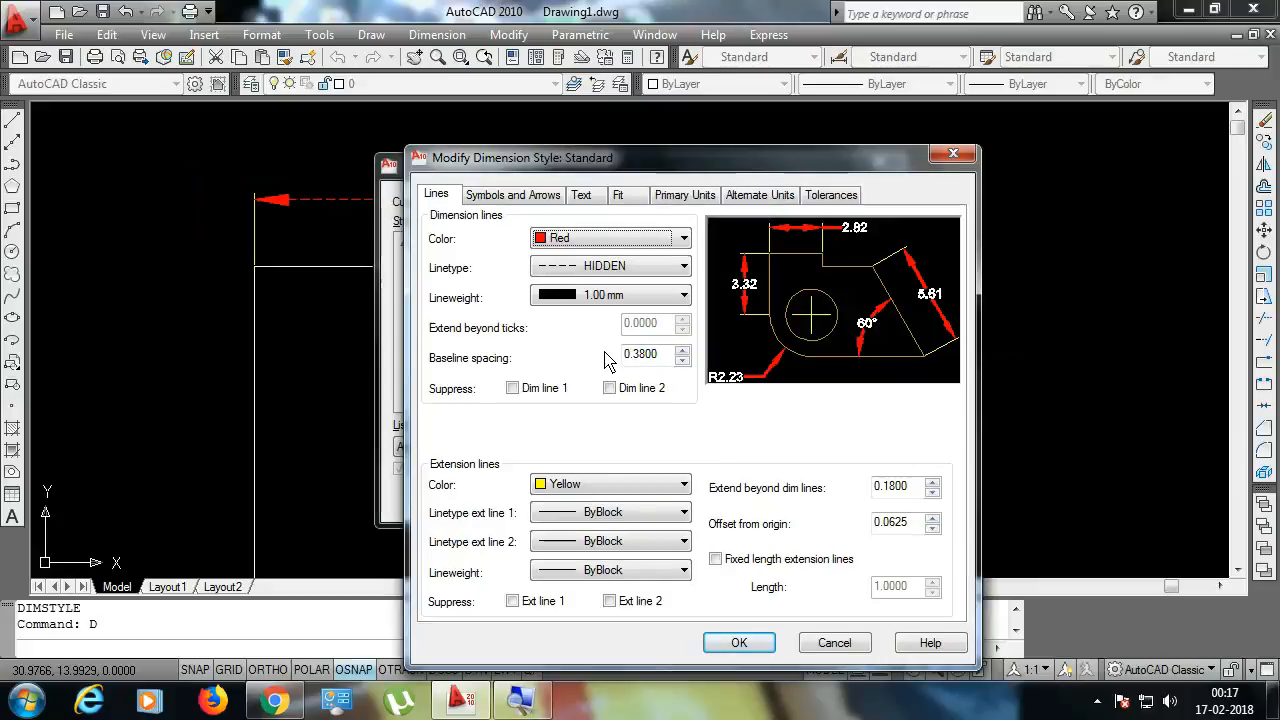
left_click_drag(719, 358, 593, 350)
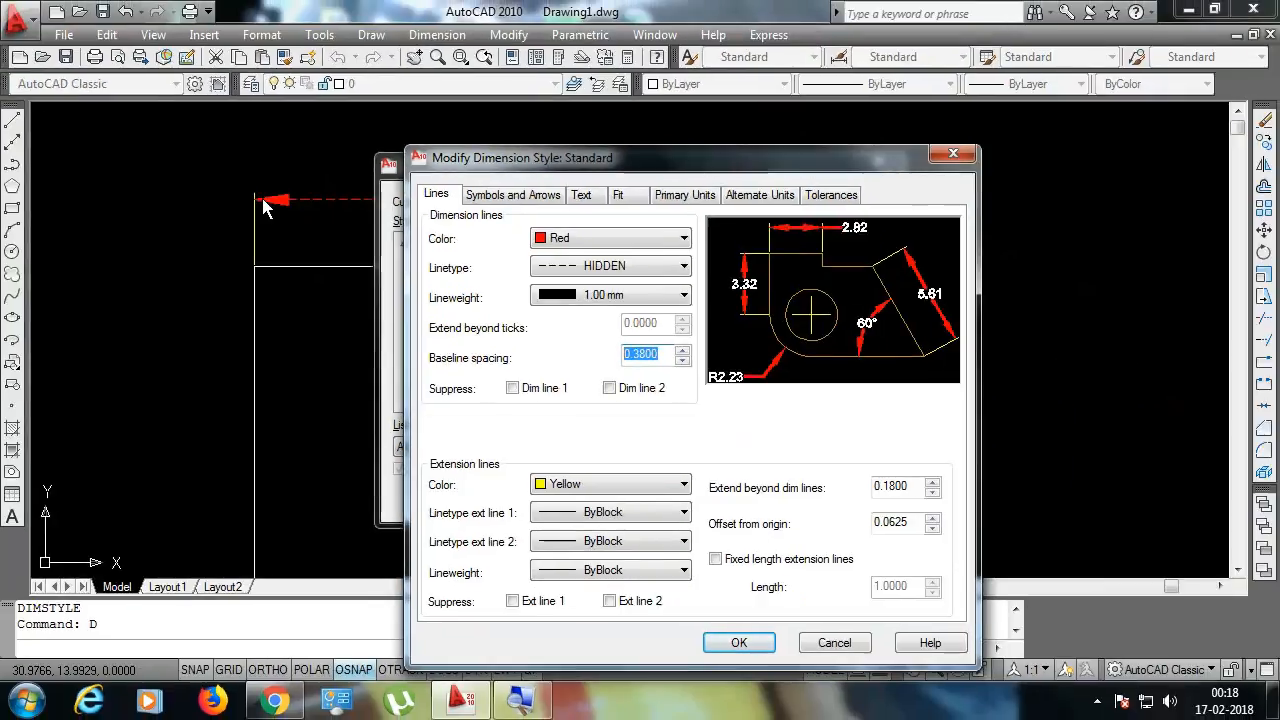
left_click(889, 486)
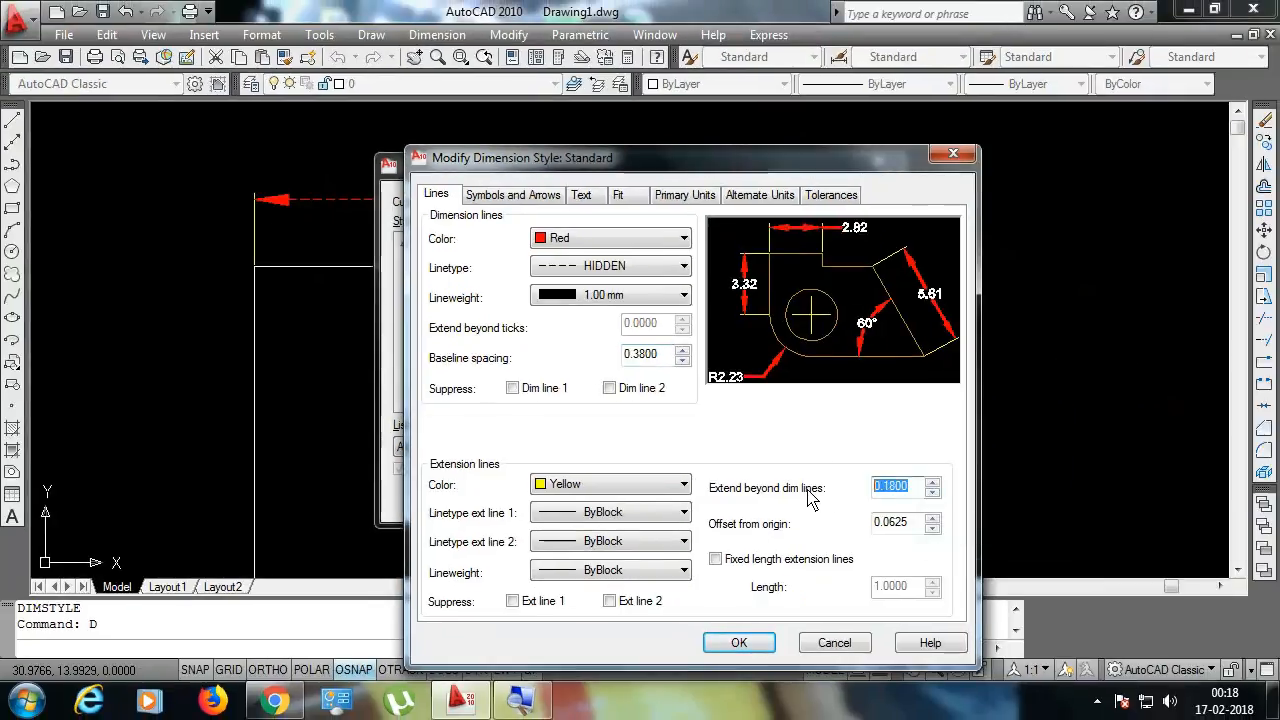
type("1")
left_click(745, 646)
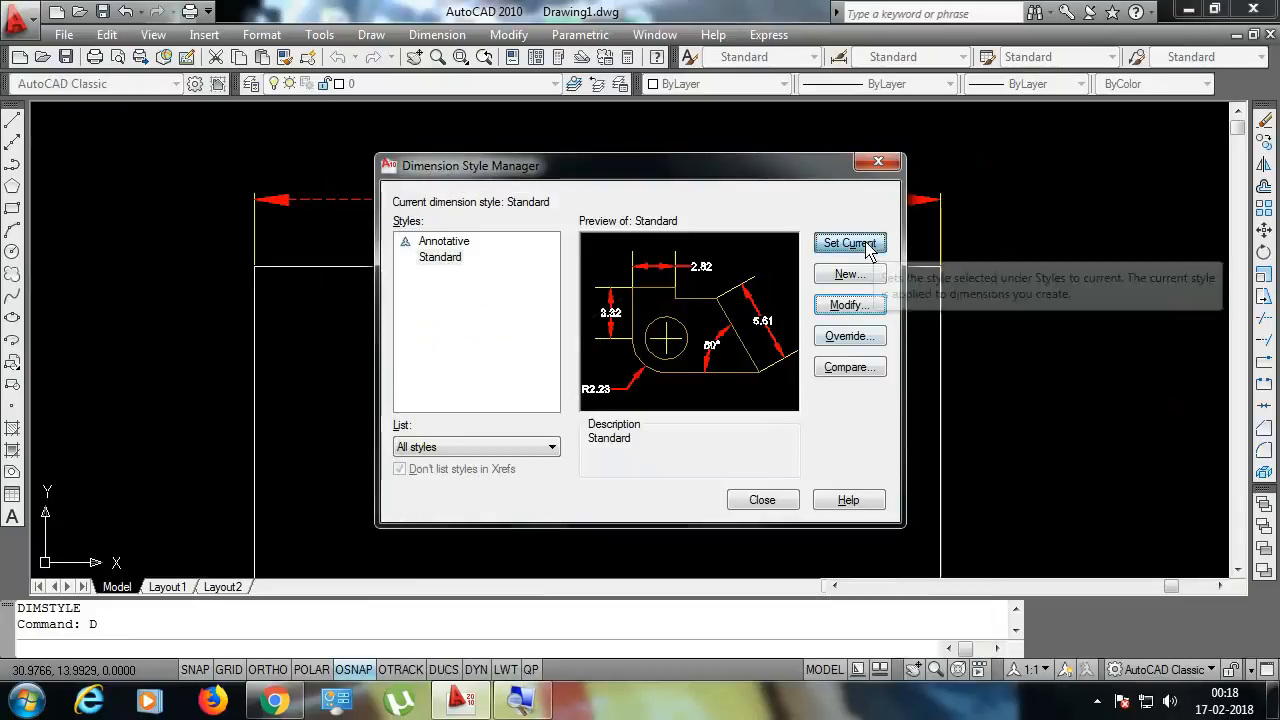
left_click(762, 500)
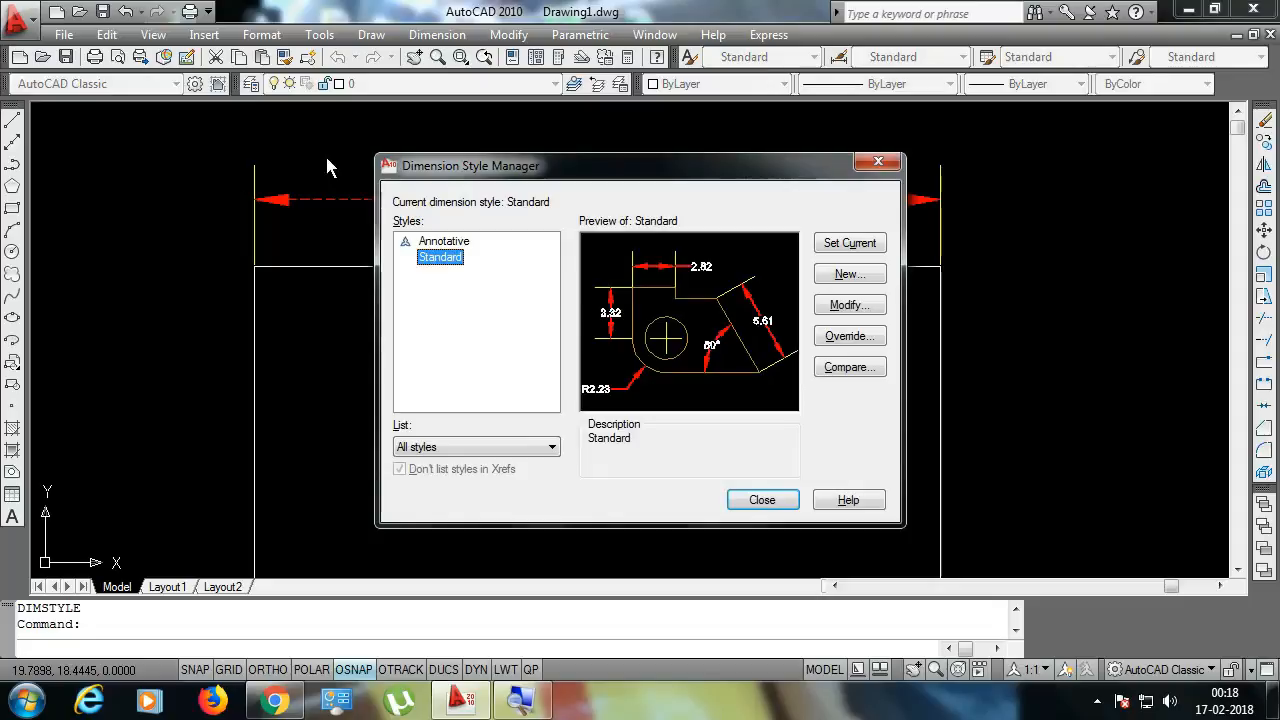
- Turn on fixed length extension lines and set the offset from origin to 0 in the Standard style, applying both
left_click(838, 305)
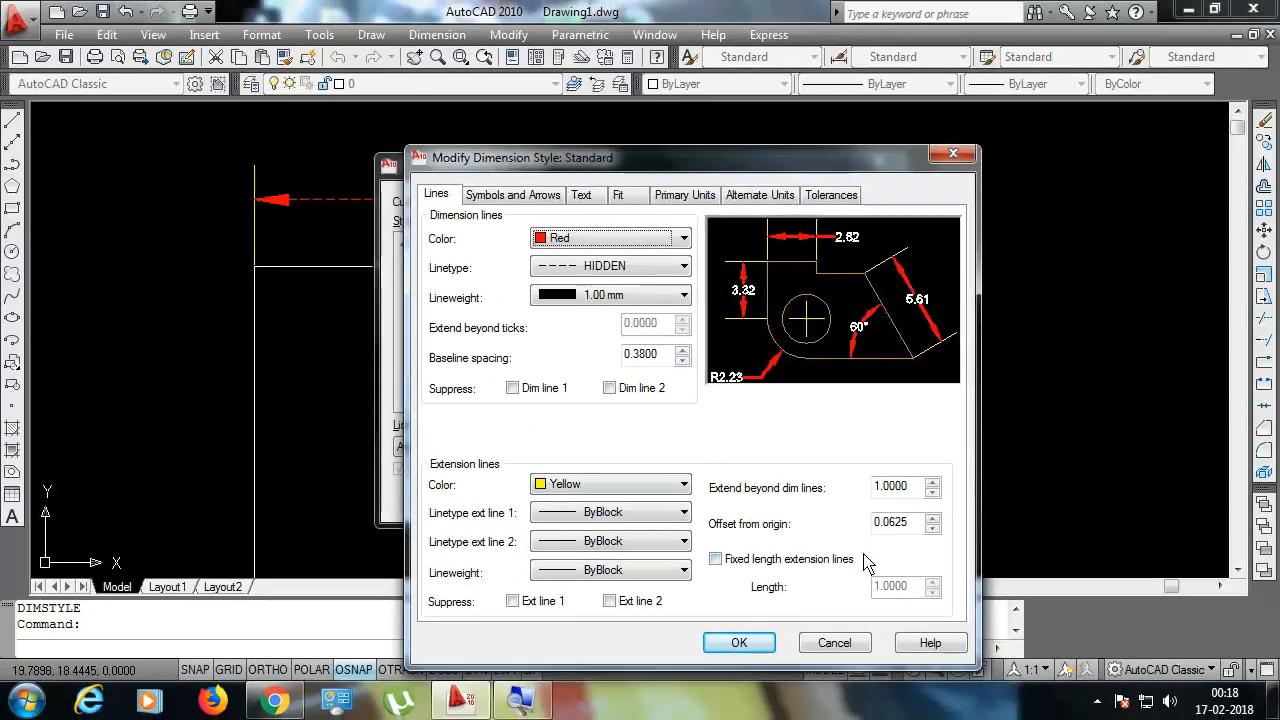
left_click(785, 560)
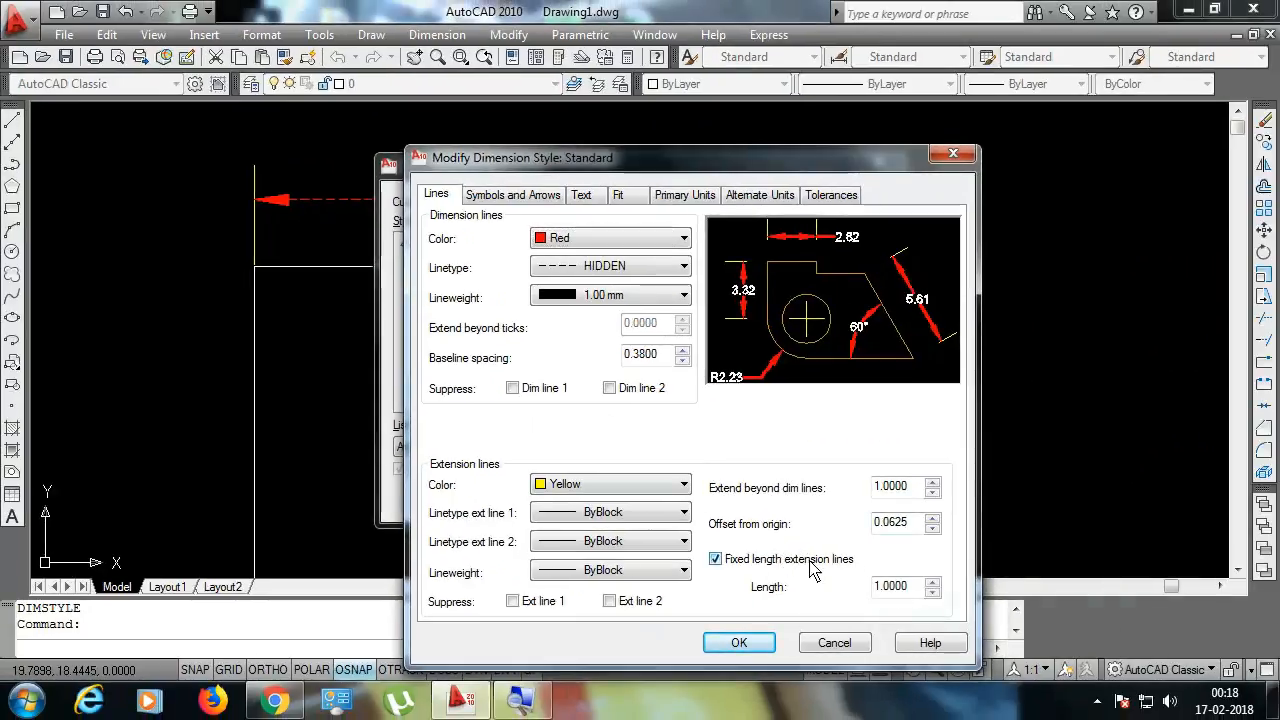
left_click_drag(905, 587, 860, 588)
left_click_drag(908, 521, 840, 530)
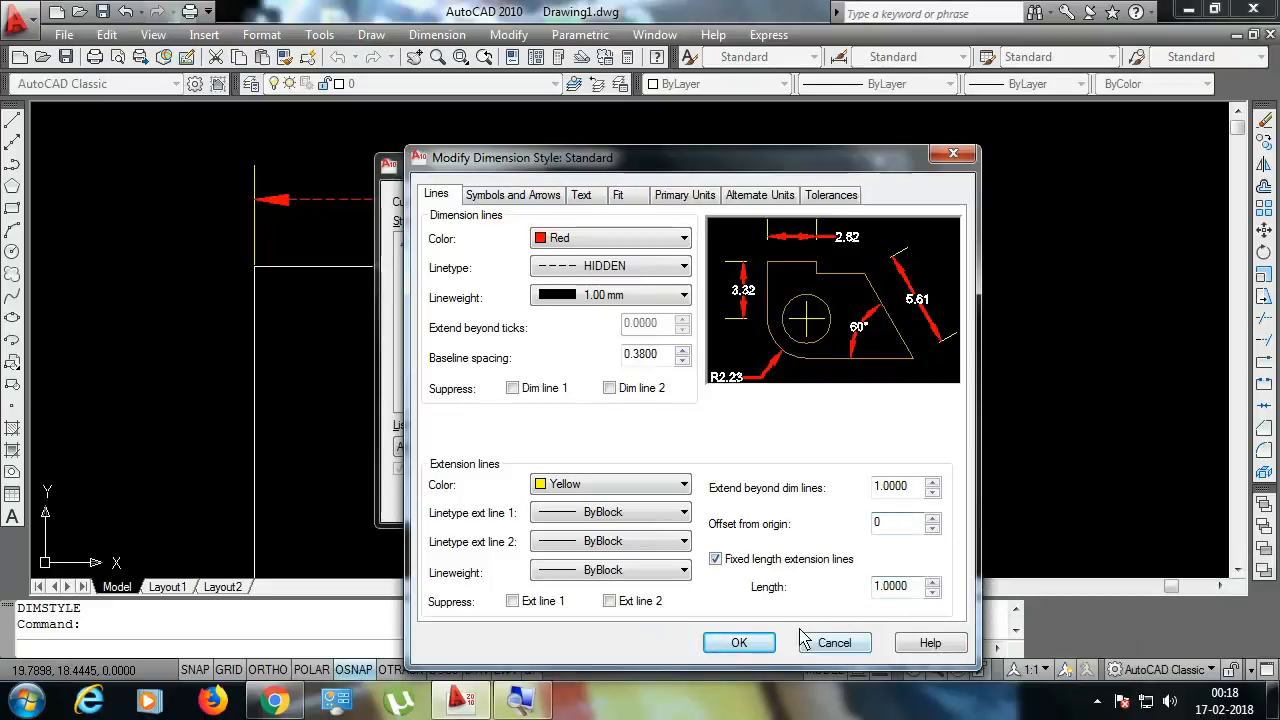
left_click(758, 643)
left_click(760, 502)
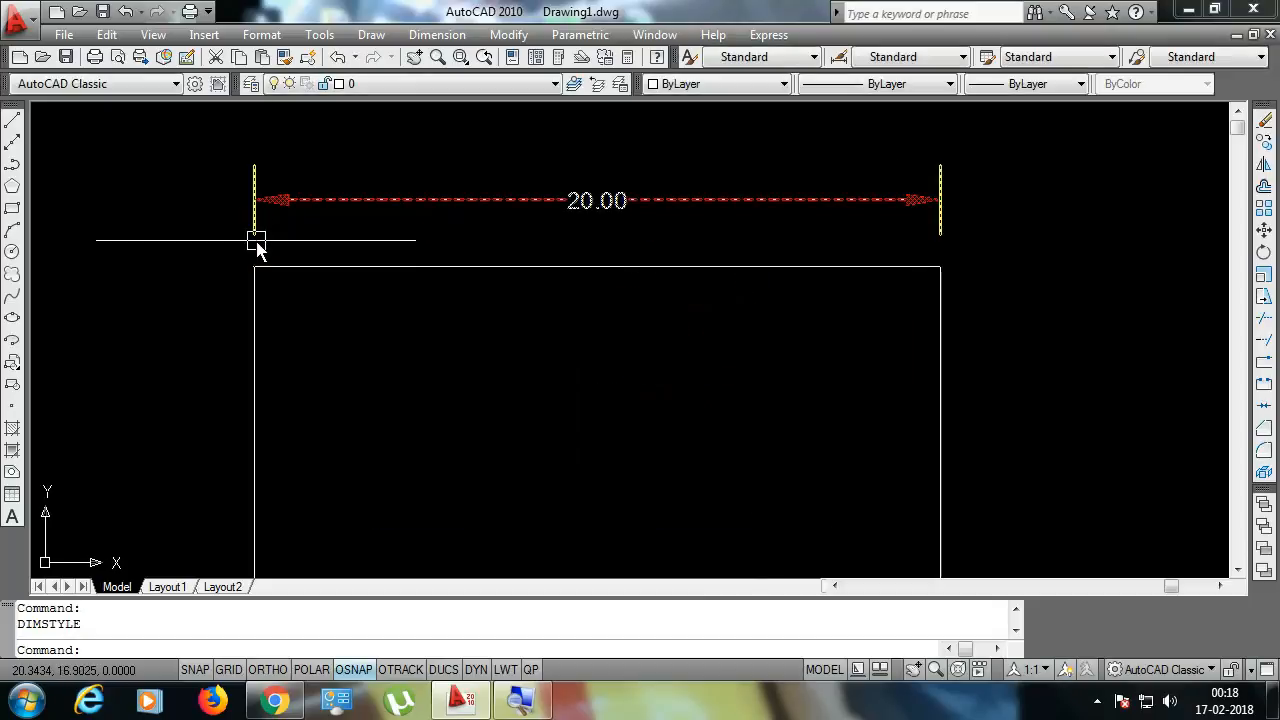
- Add a vertical linear dimension to the rectangle's right edge, placing it outside the rectangle
scroll(257, 240, "up", 1)
scroll(257, 250, "down", 4)
scroll(245, 215, "up", 2)
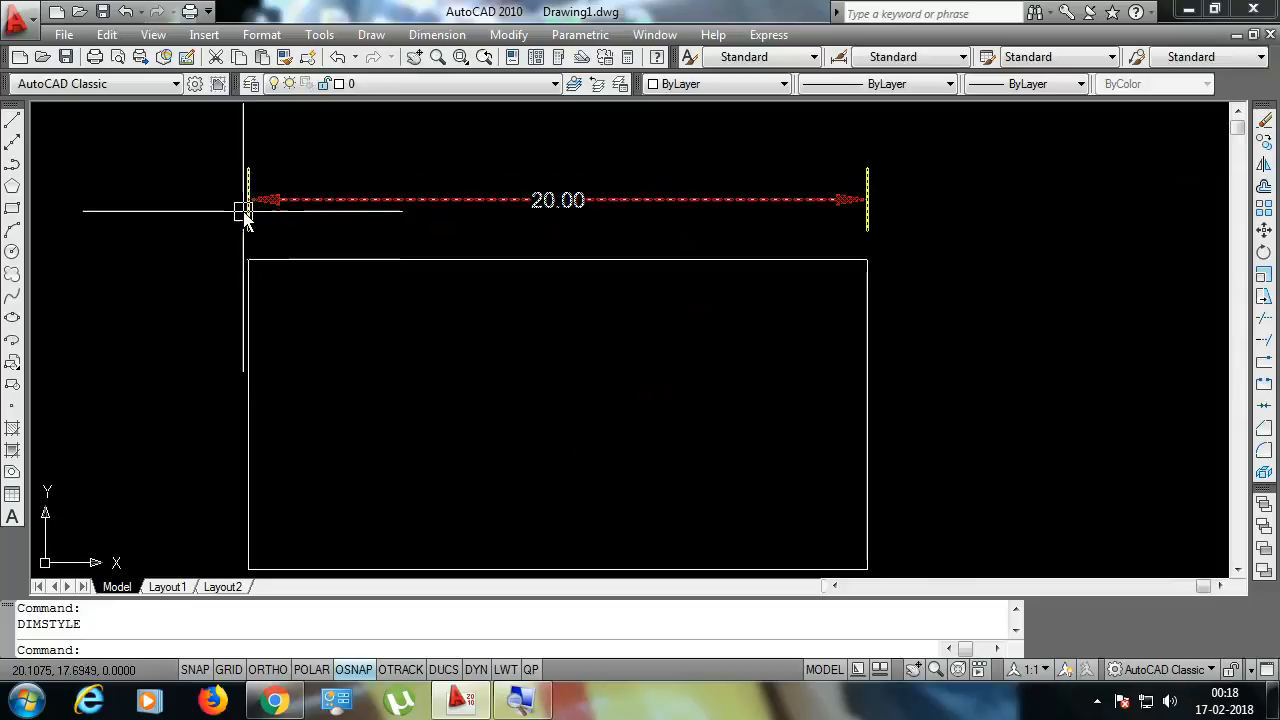
scroll(250, 185, "up", 2)
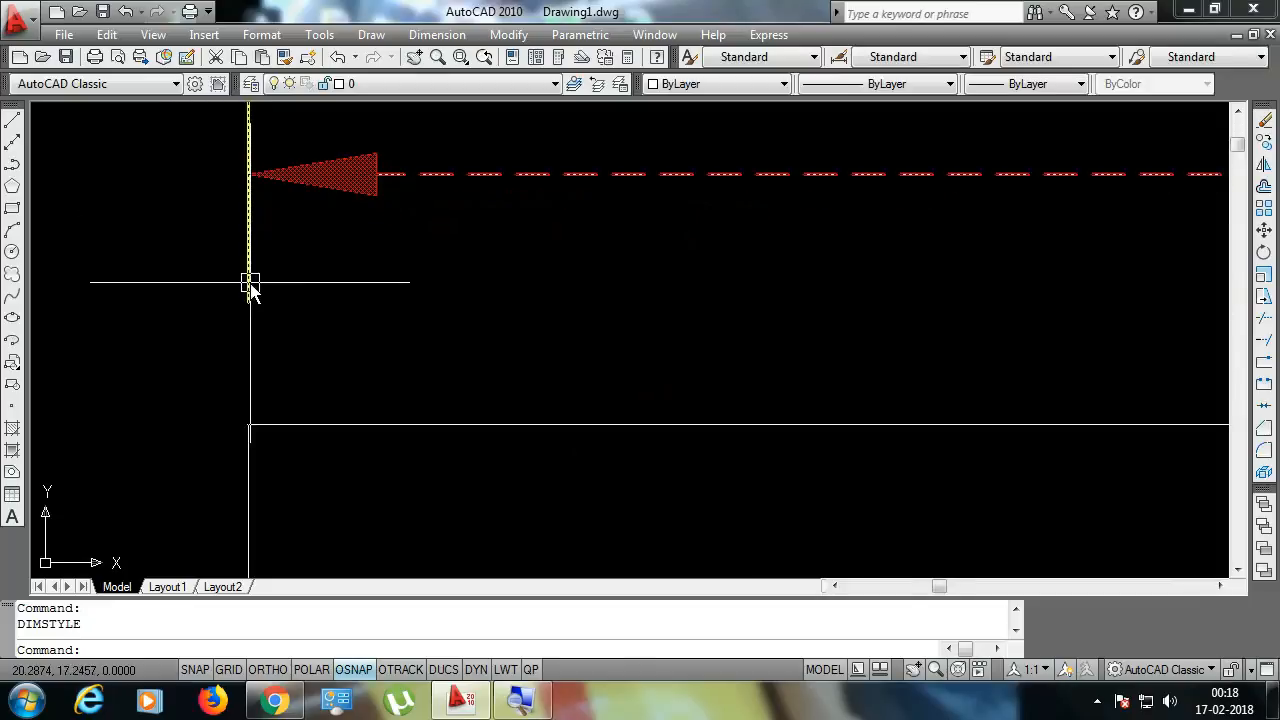
scroll(255, 288, "down", 3)
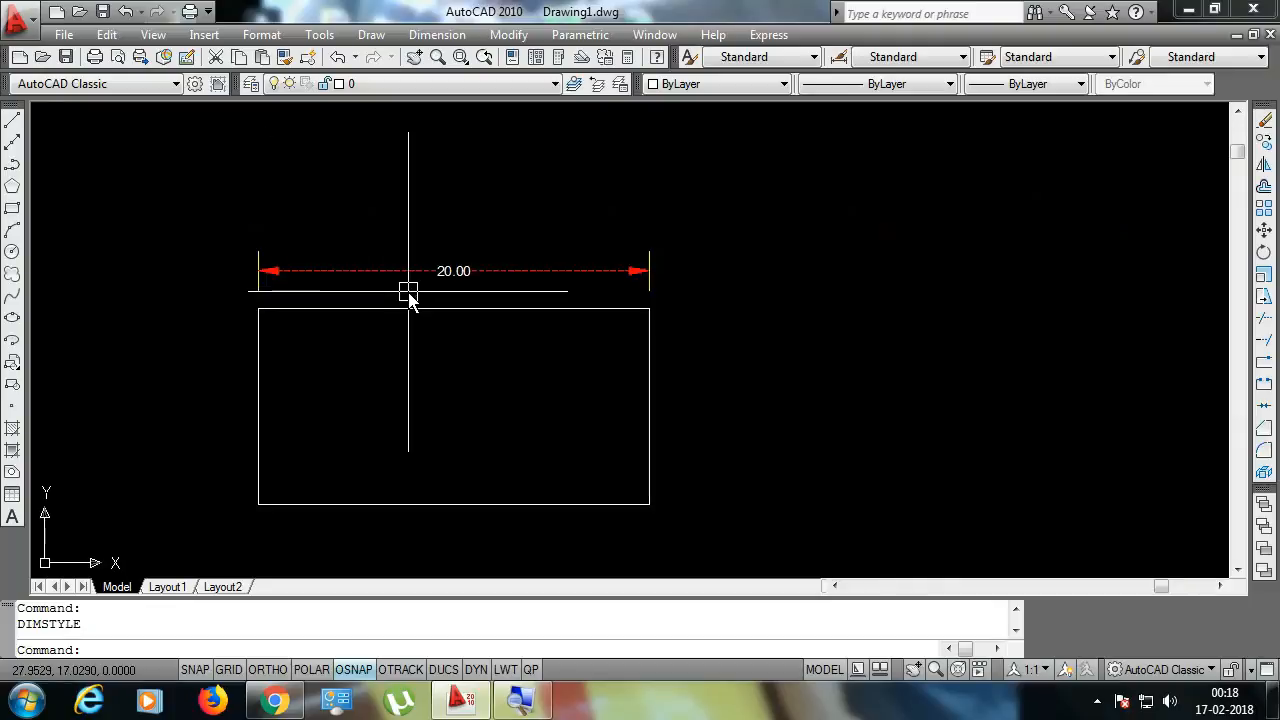
type("I")
key("Return")
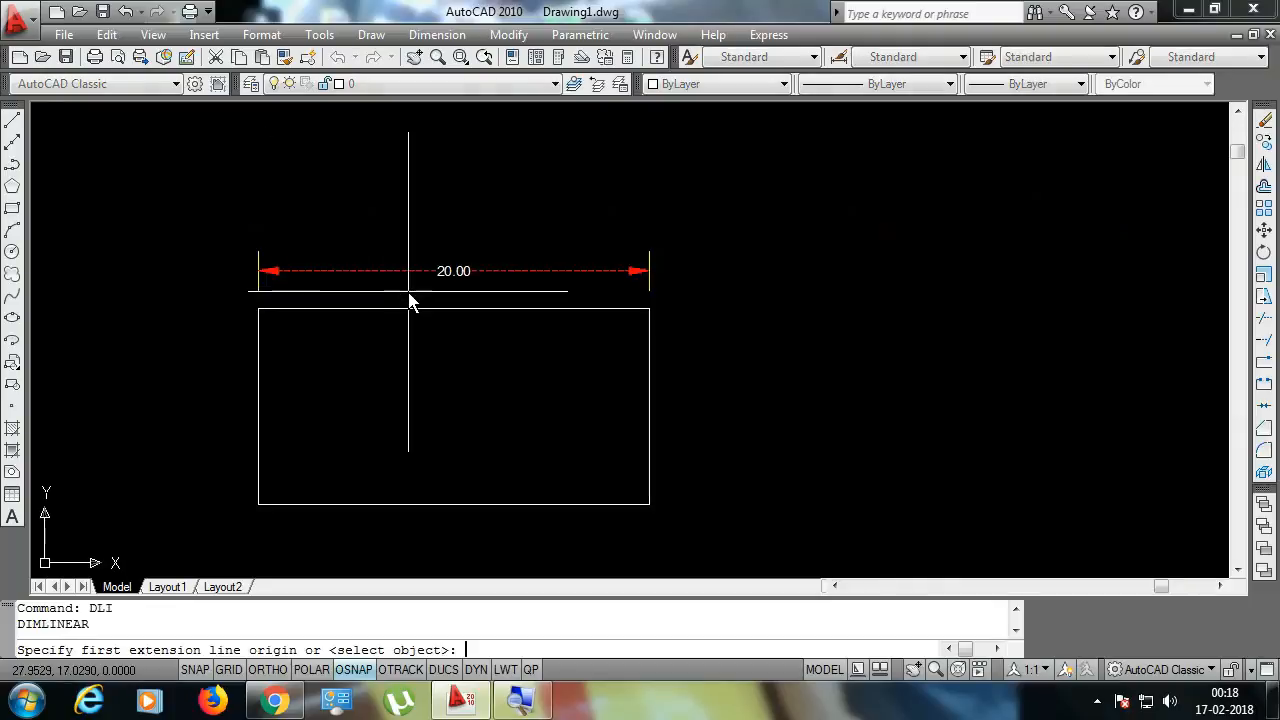
left_click(647, 328)
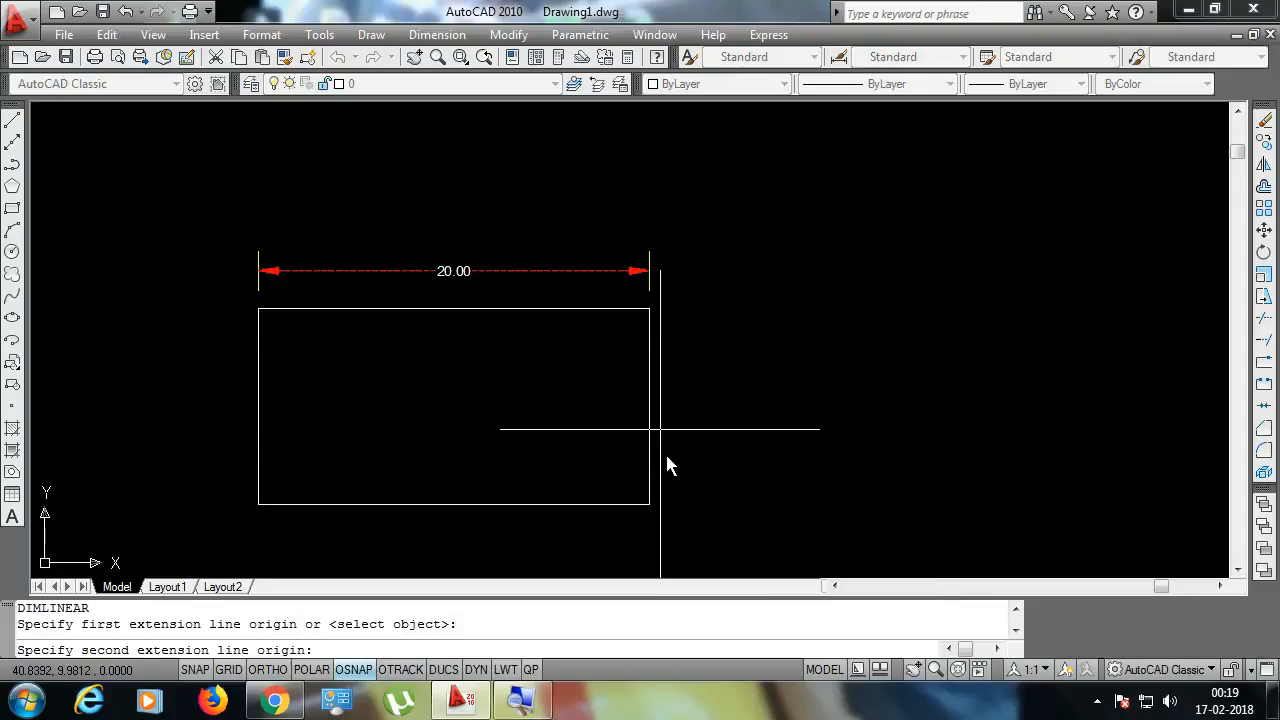
left_click(650, 503)
left_click(781, 458)
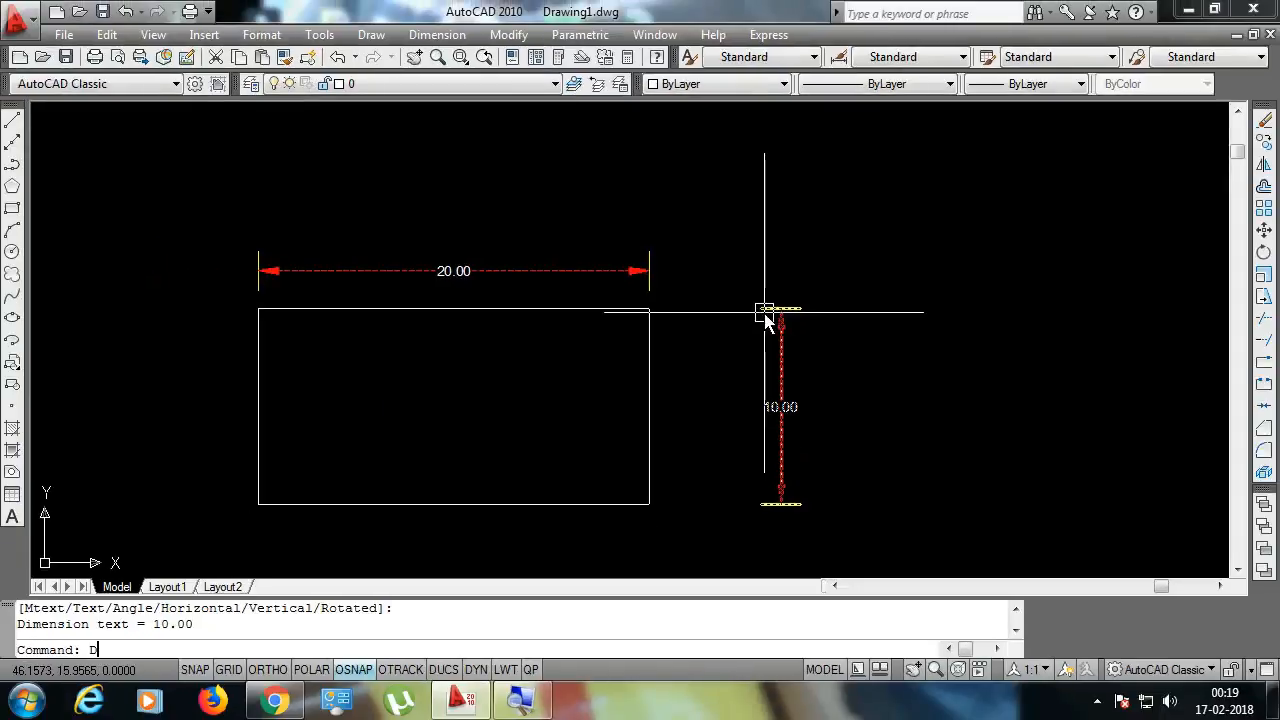
- Change the Standard style's first and second arrowheads to Architectural tick and apply the style to the drawing
type("D")
key("Return")
left_click(848, 303)
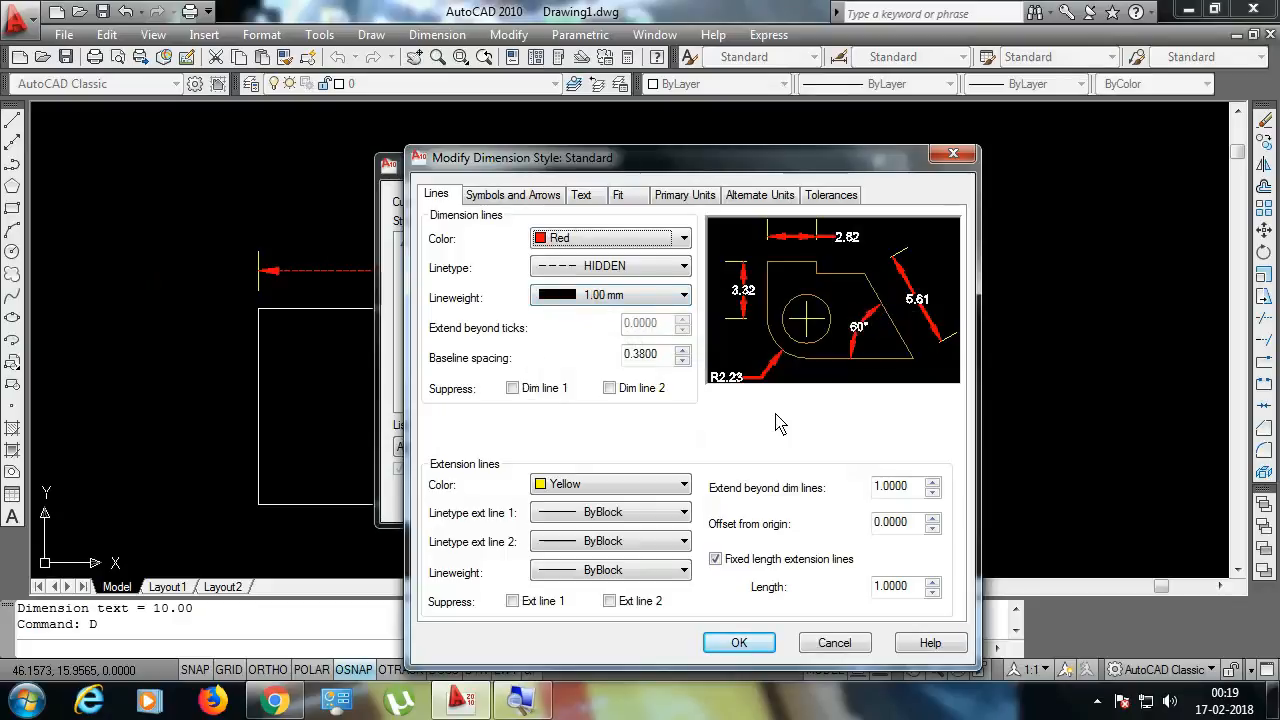
left_click(535, 199)
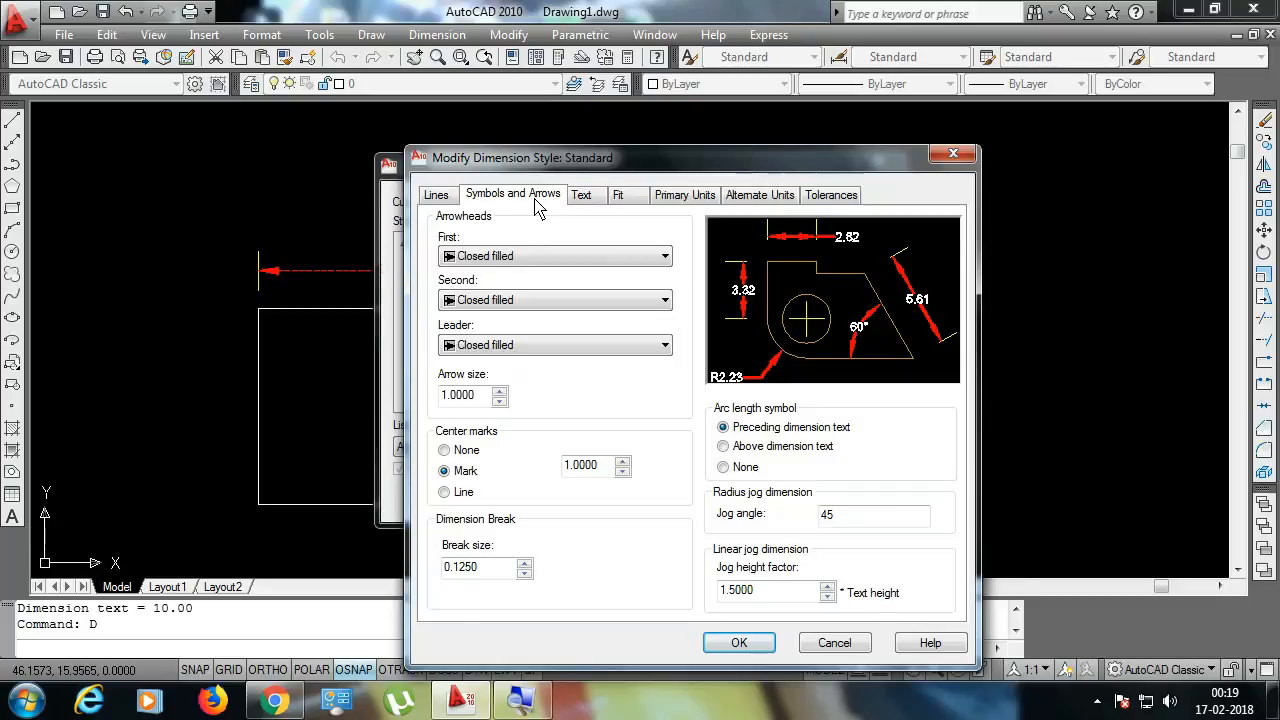
left_click(505, 258)
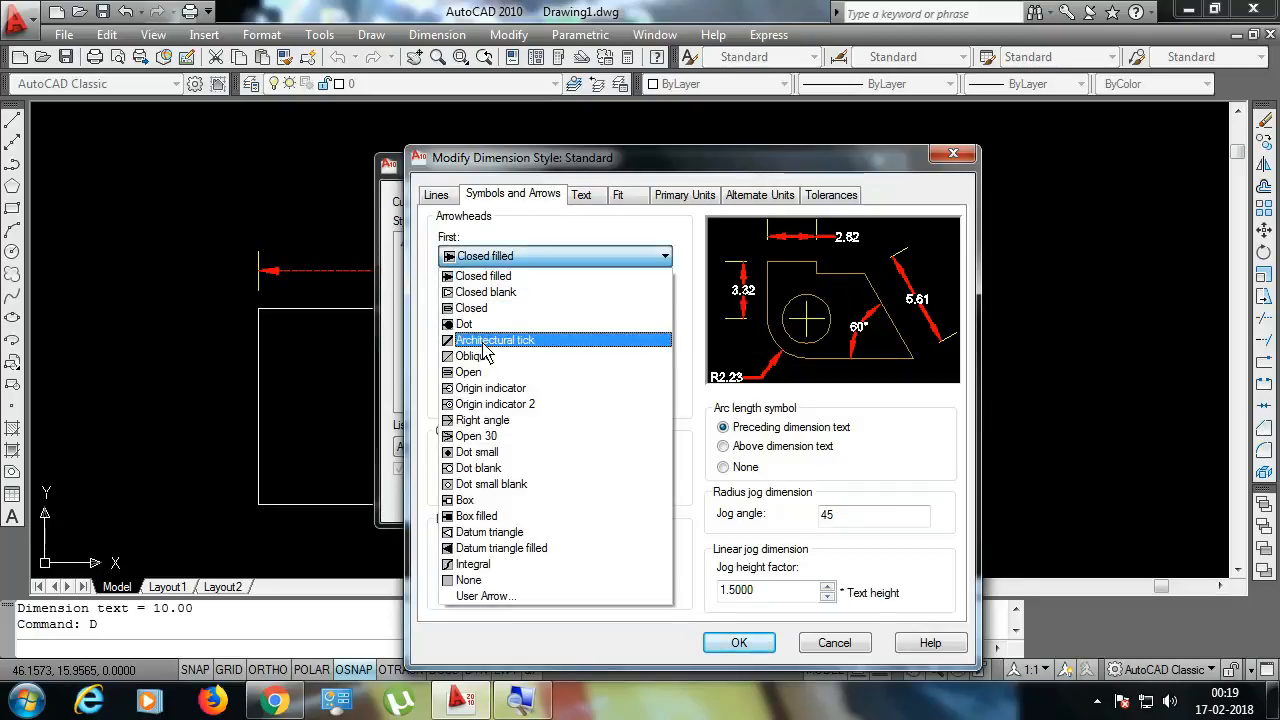
left_click(485, 334)
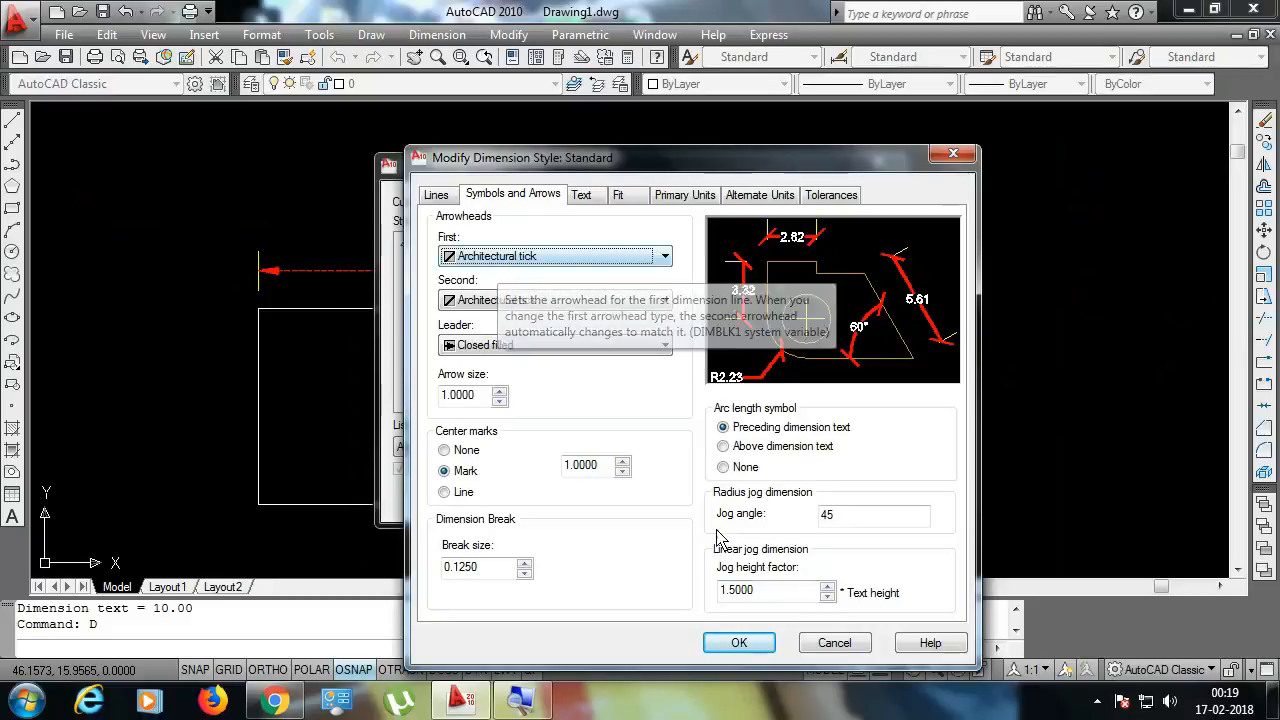
left_click(739, 642)
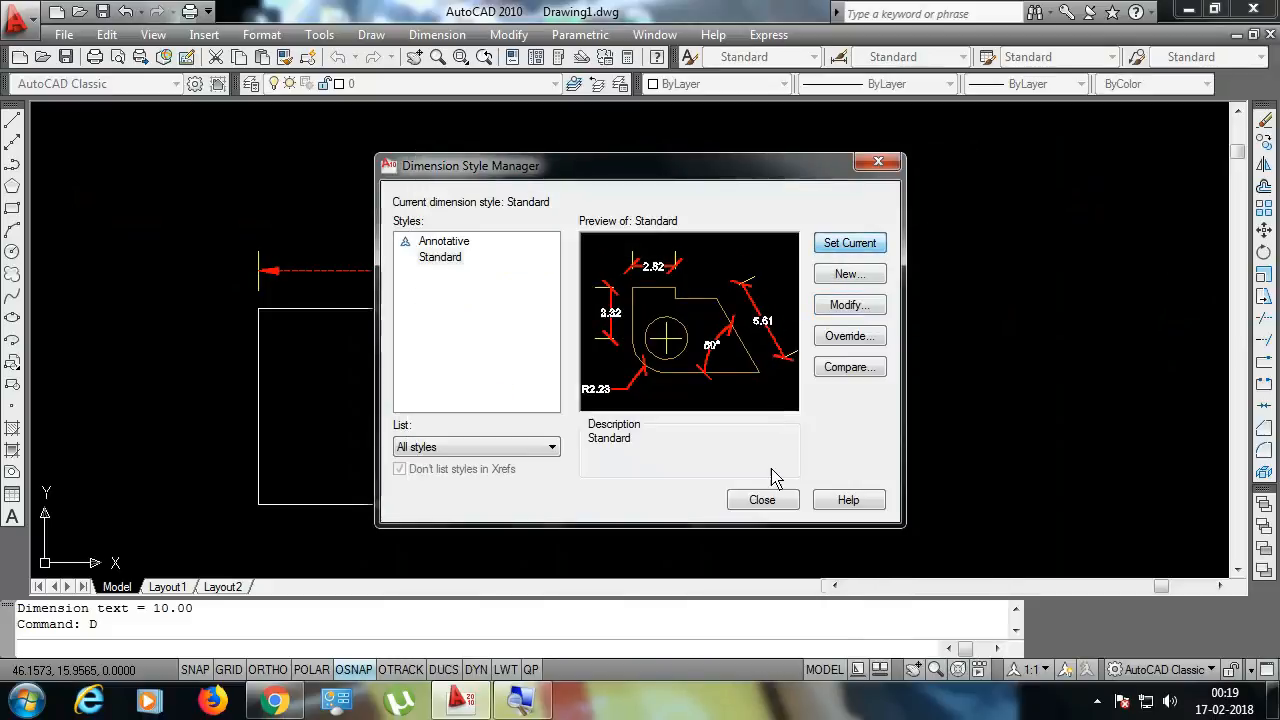
left_click(762, 500)
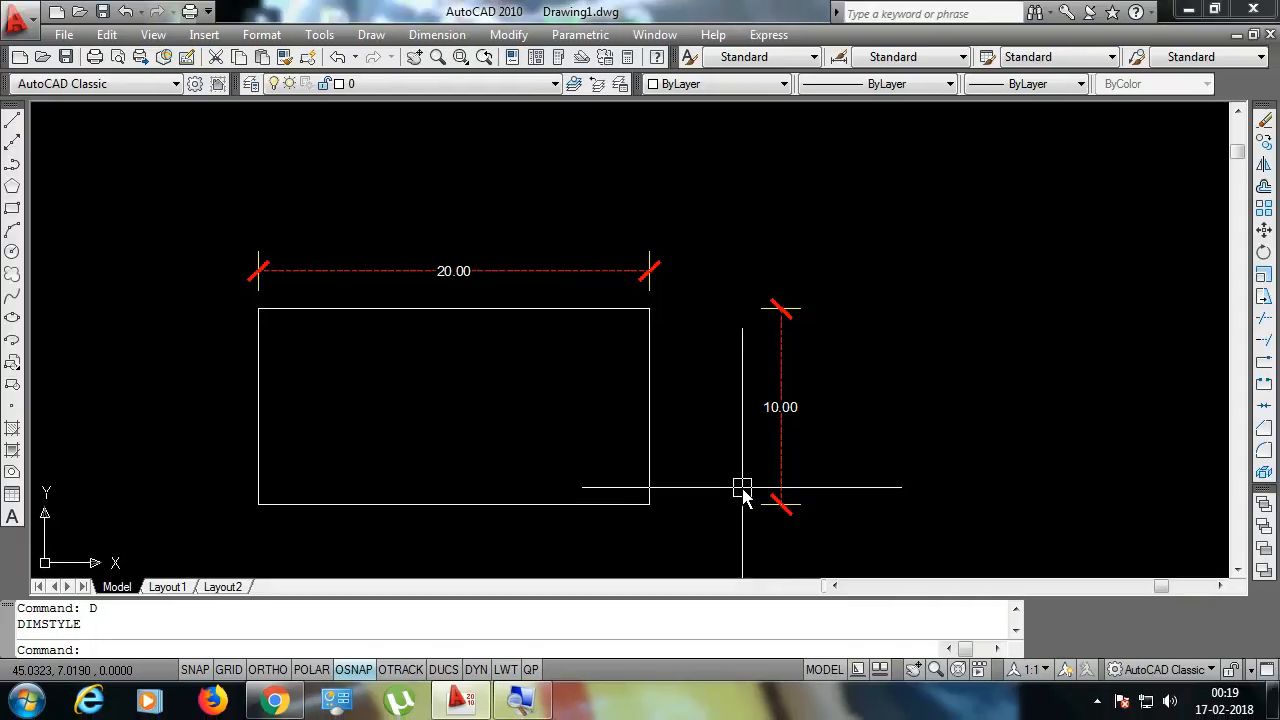
- Set the Standard dimension style's text color to Red and its text fill color to Yellow
type("D")
key("Return")
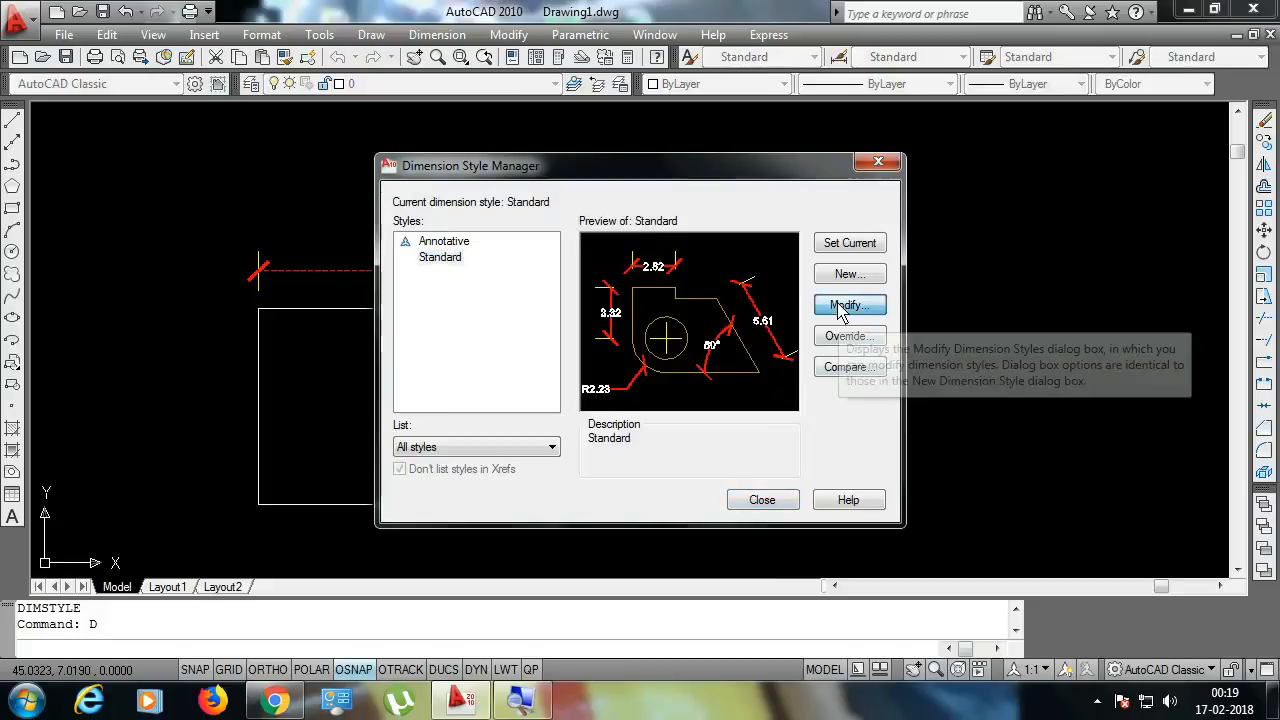
left_click(840, 310)
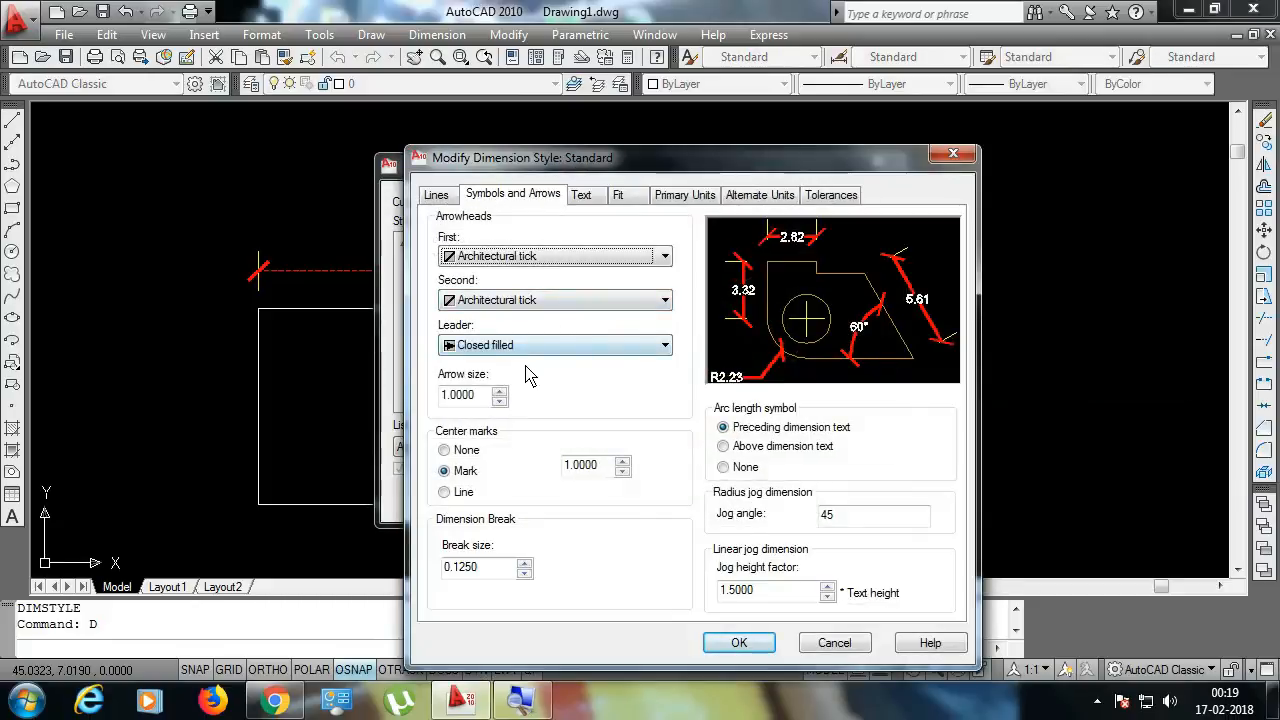
left_click_drag(484, 398, 436, 400)
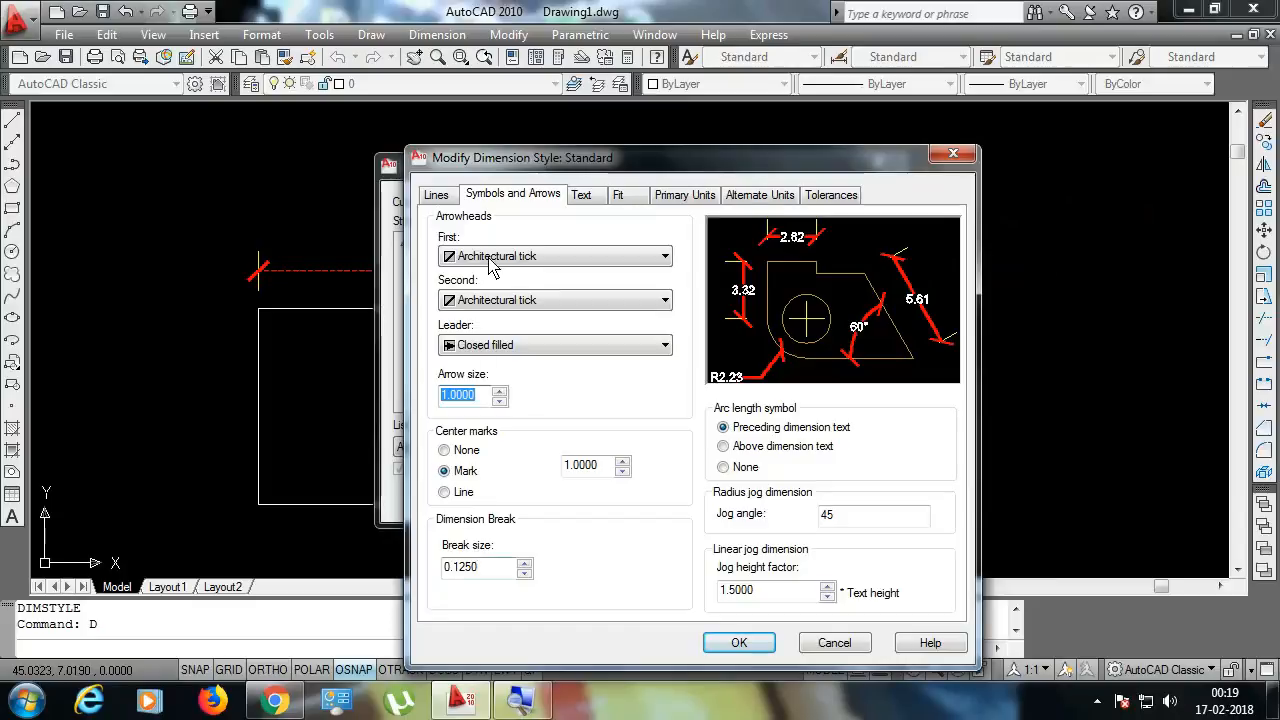
left_click(581, 198)
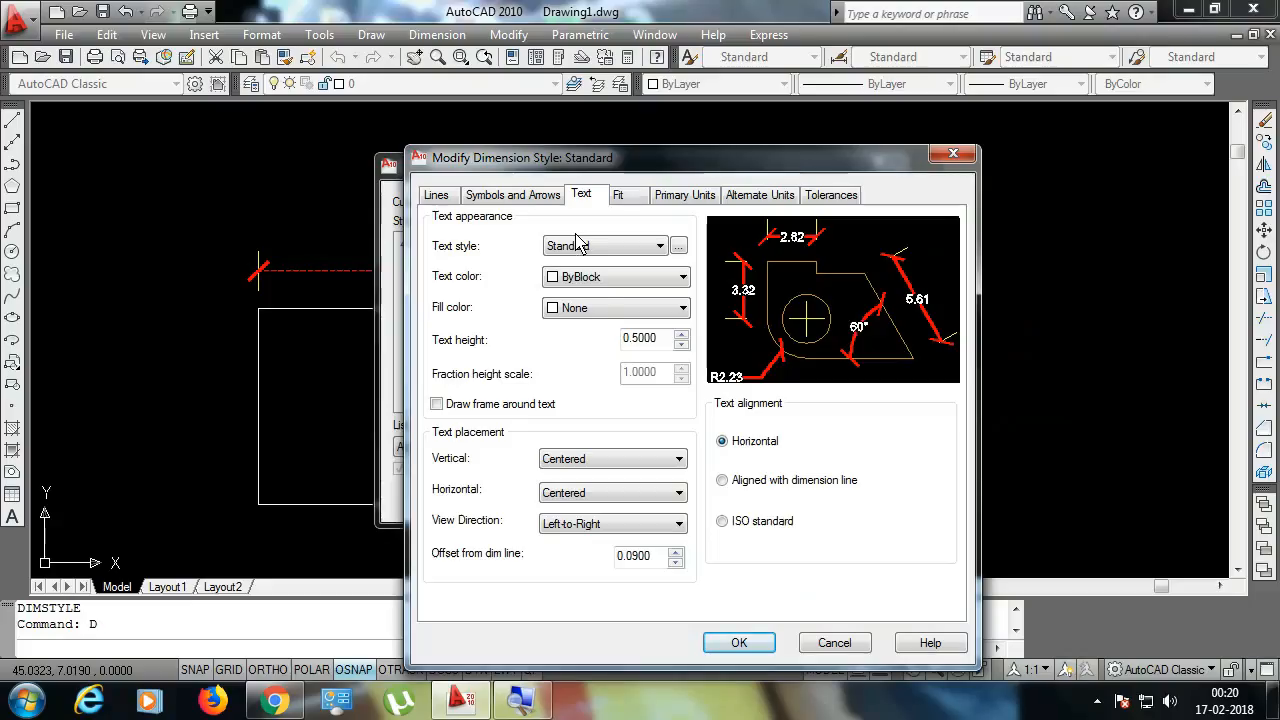
left_click(612, 281)
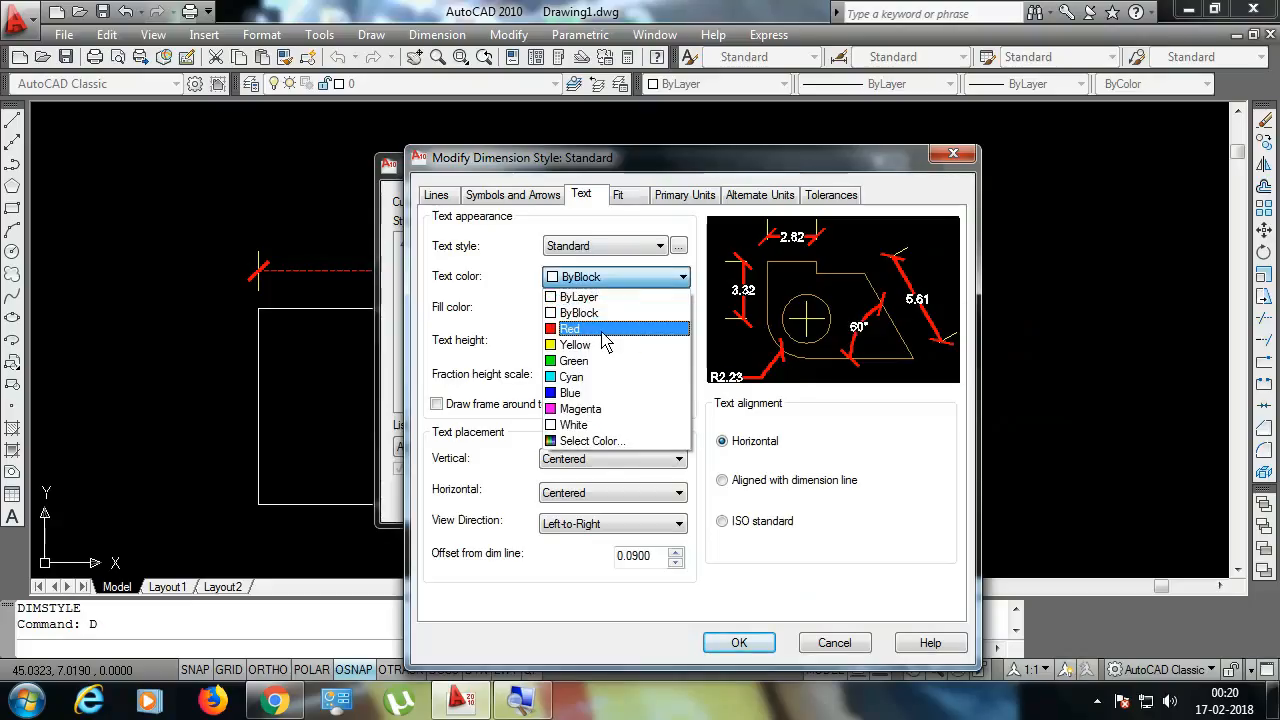
left_click(603, 330)
left_click(620, 308)
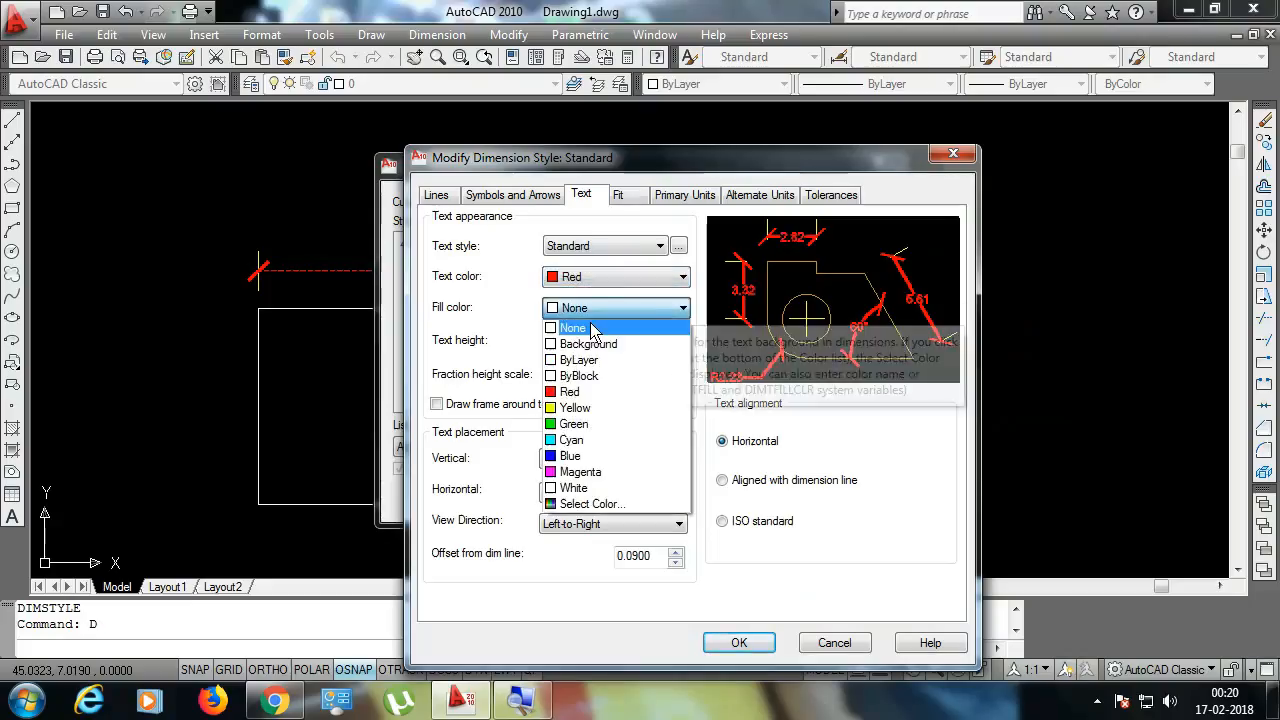
left_click(575, 407)
- Try a frame around the dimension text, turn it off again, and apply the Standard style changes to the drawing
left_click(468, 406)
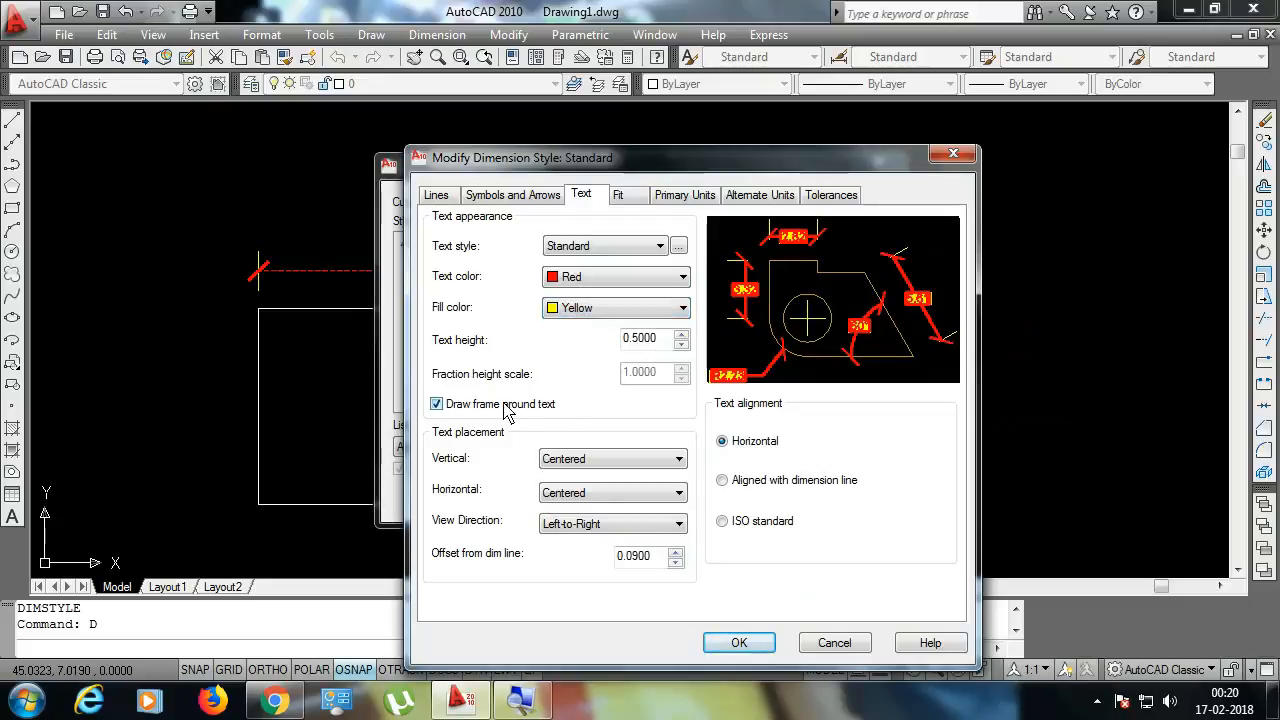
left_click_drag(660, 340, 588, 343)
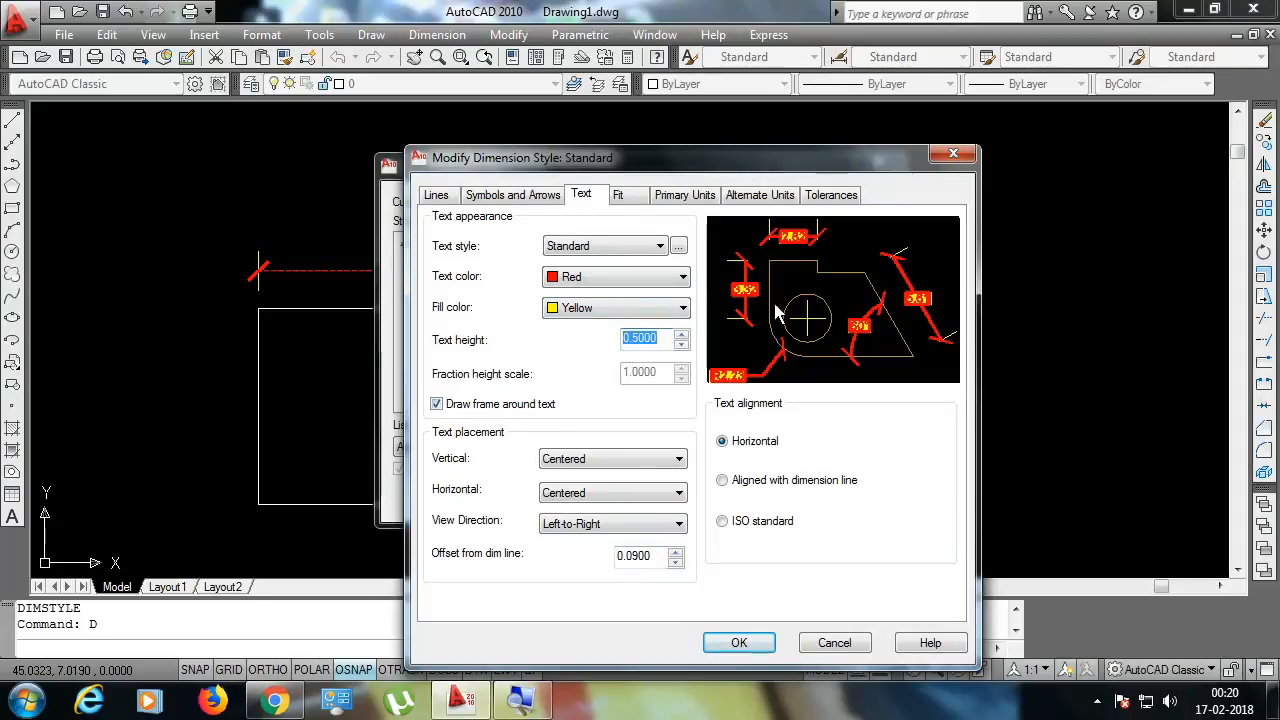
left_click(437, 404)
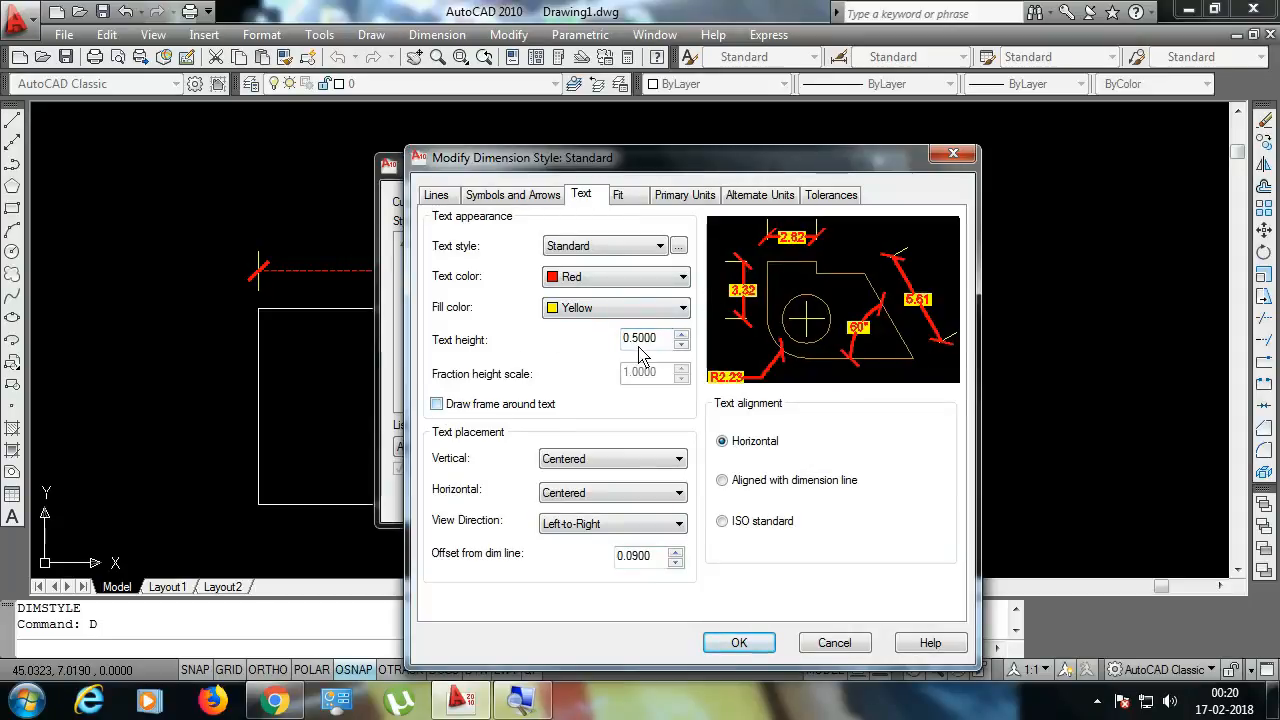
left_click(740, 643)
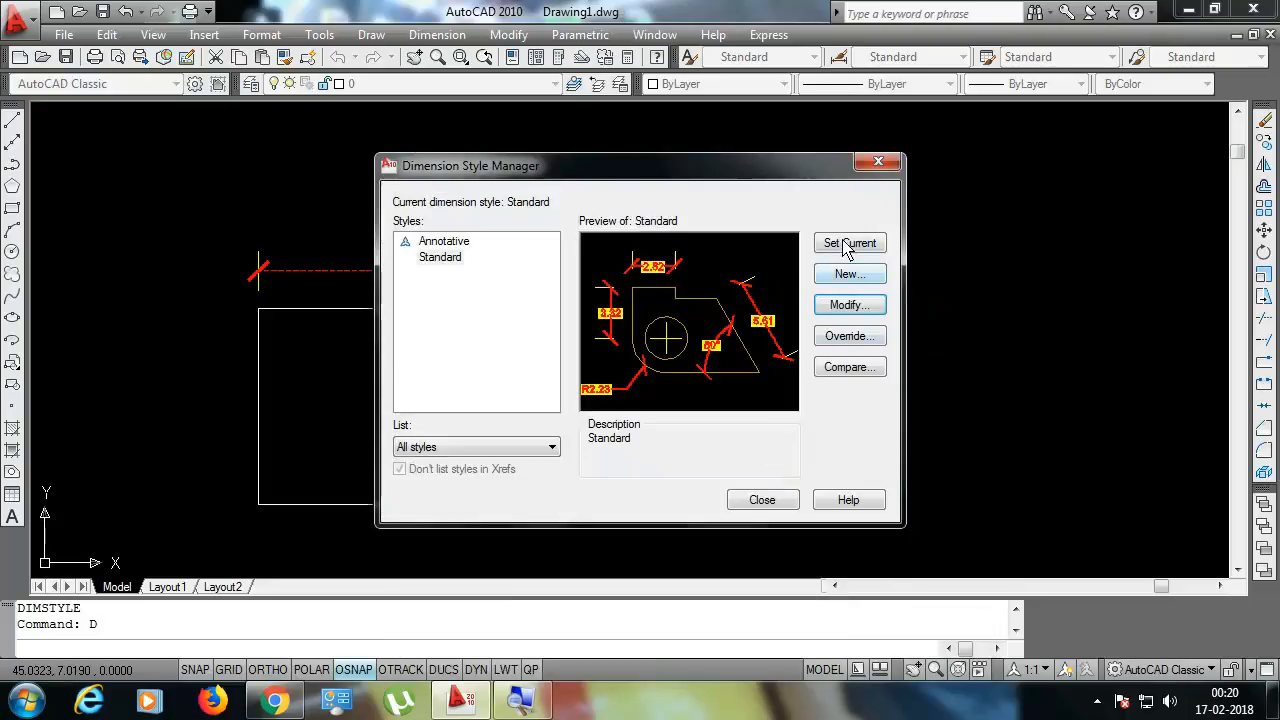
left_click(765, 500)
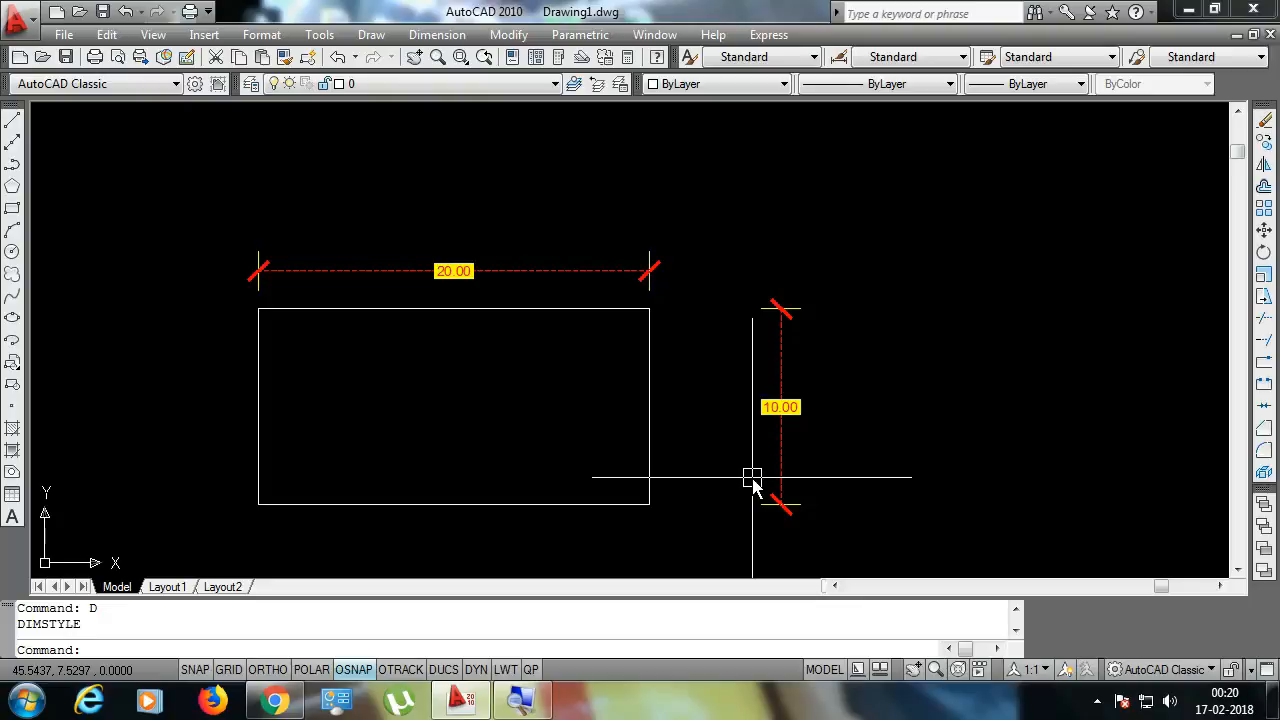
- Examine the font choices of the Standard text style used by the dimension style, leaving the font unmodified
type("d")
key("Return")
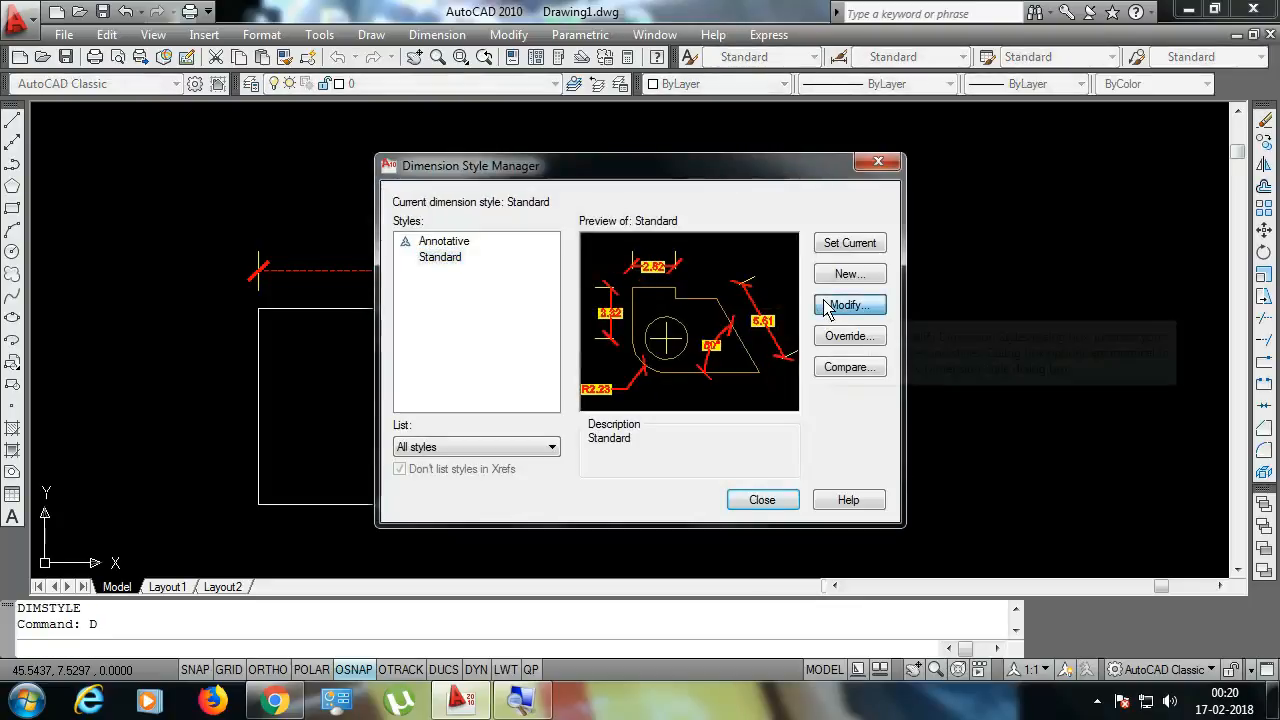
left_click(828, 308)
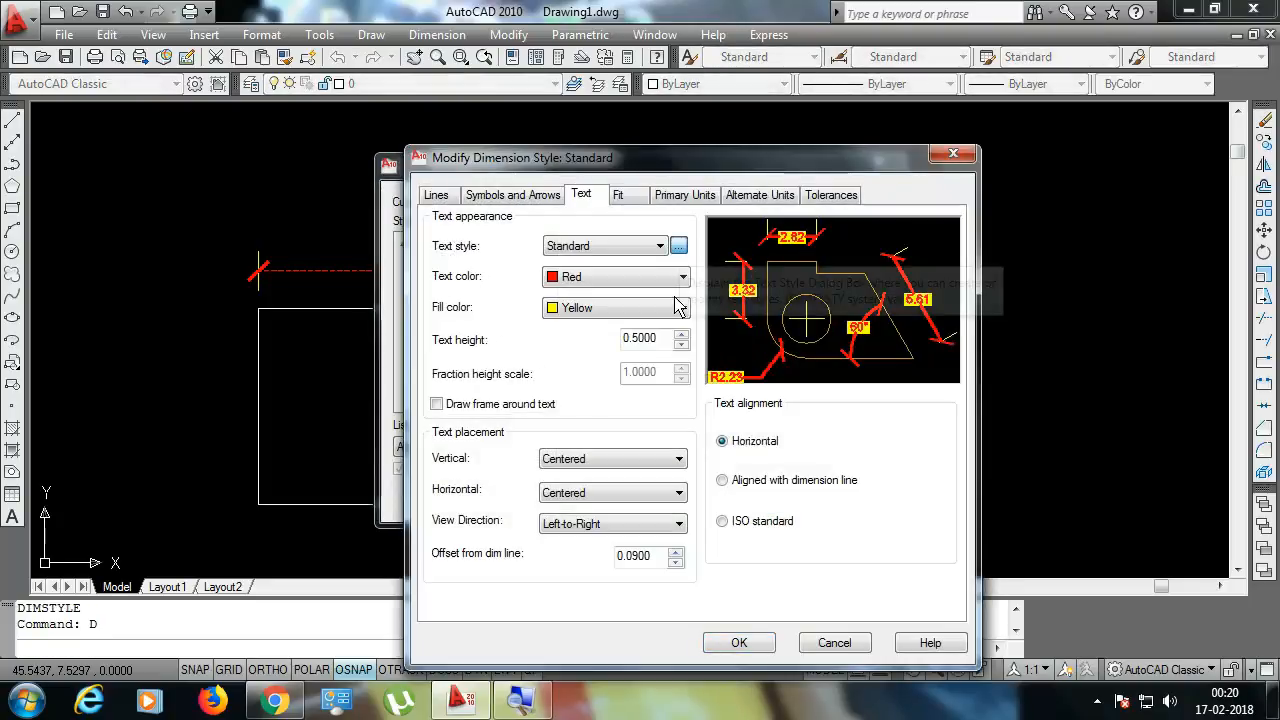
left_click(678, 245)
left_click(668, 320)
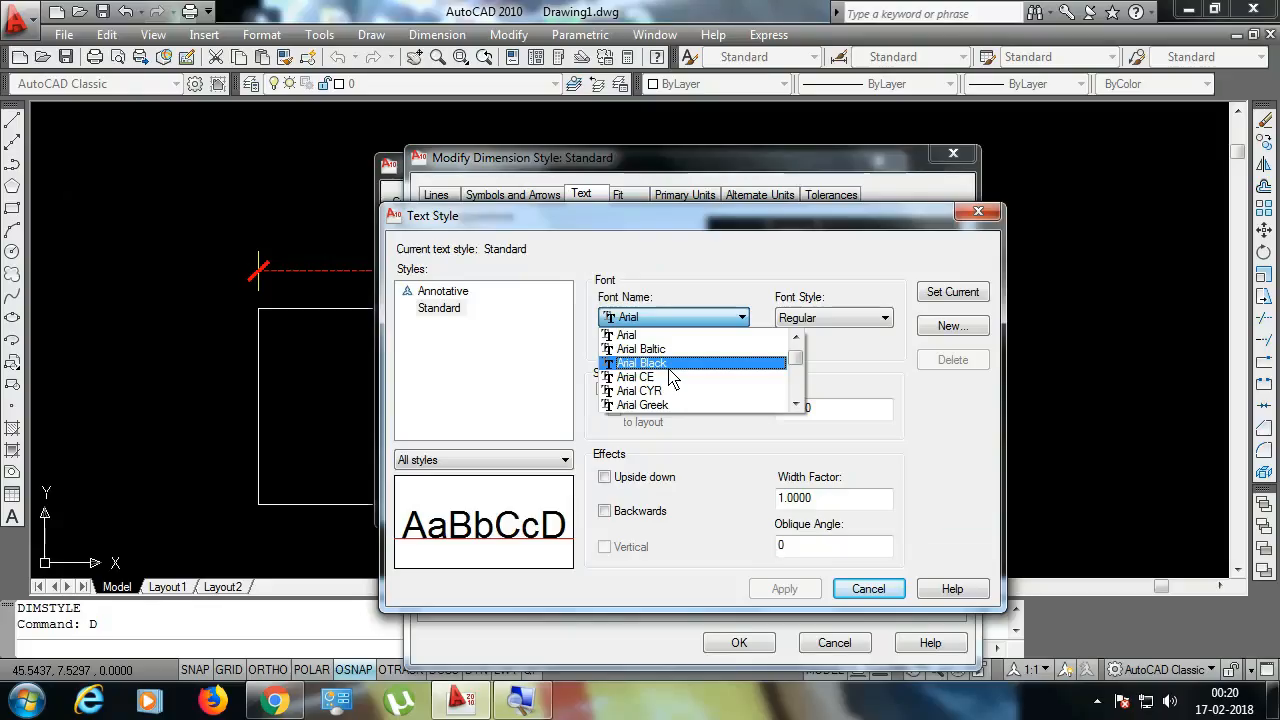
key("Escape")
key("Escape")
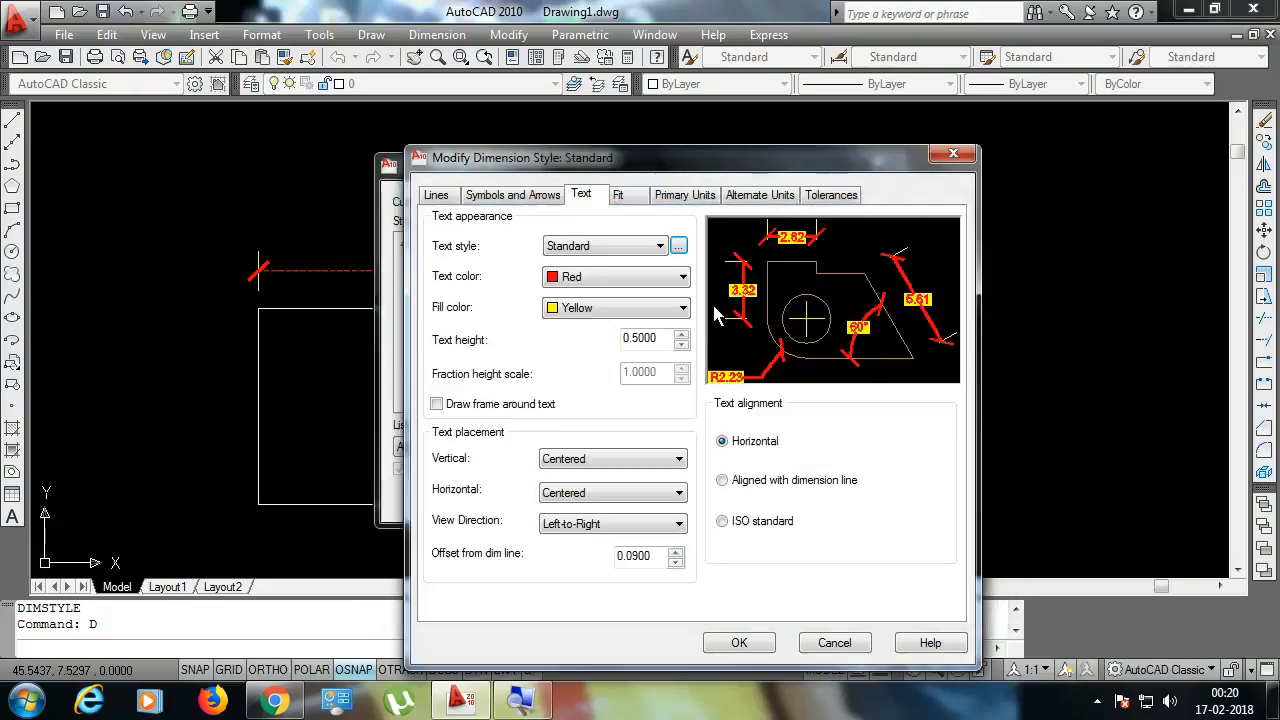
- Review the Standard dimension style's fit and text placement options, and close the style settings
left_click(630, 203)
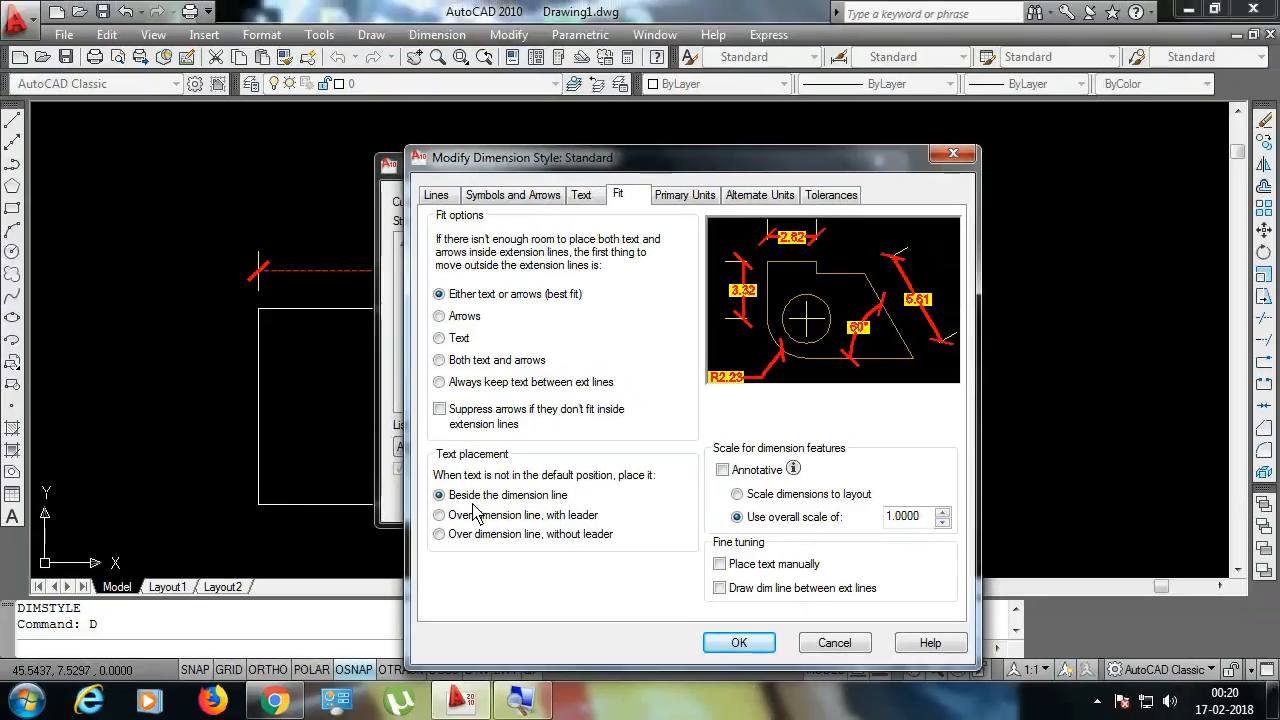
left_click(733, 642)
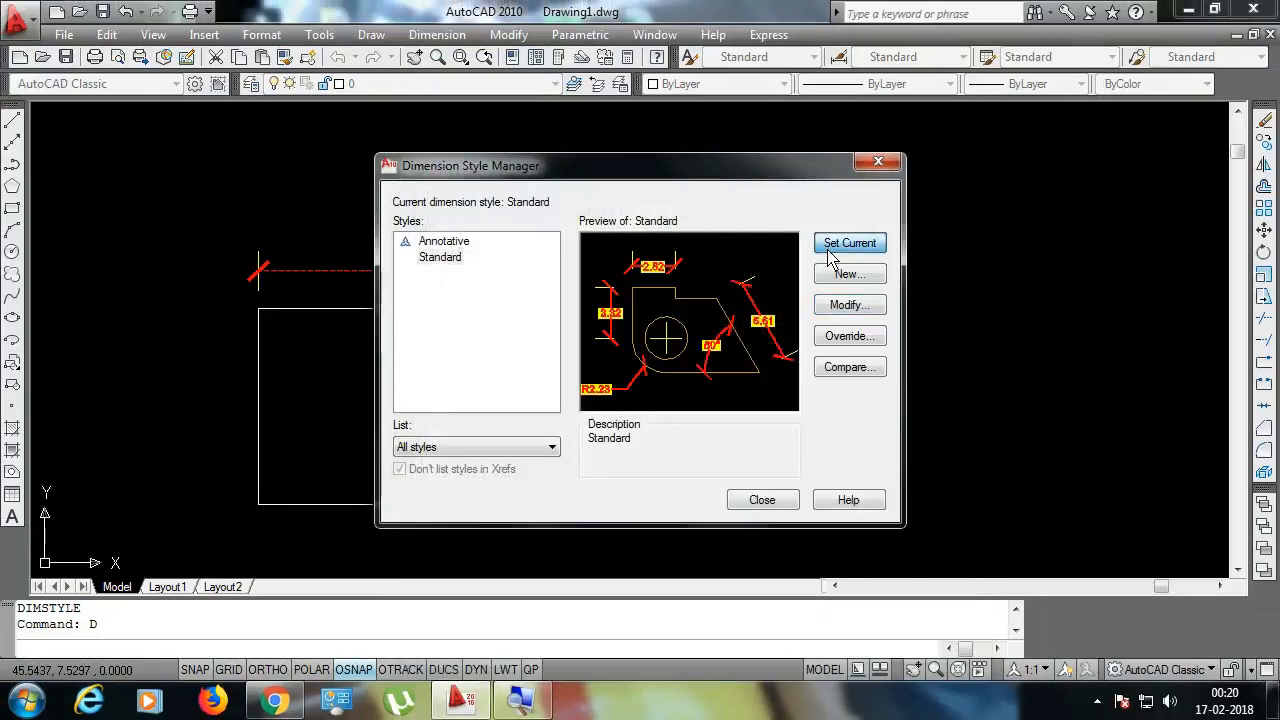
left_click(763, 499)
- Add a short horizontal linear dimension of about 0.85 on the rectangle's bottom edge, placing it below the rectangle
left_click(437, 34)
left_click(448, 88)
scroll(378, 560, "up", 5)
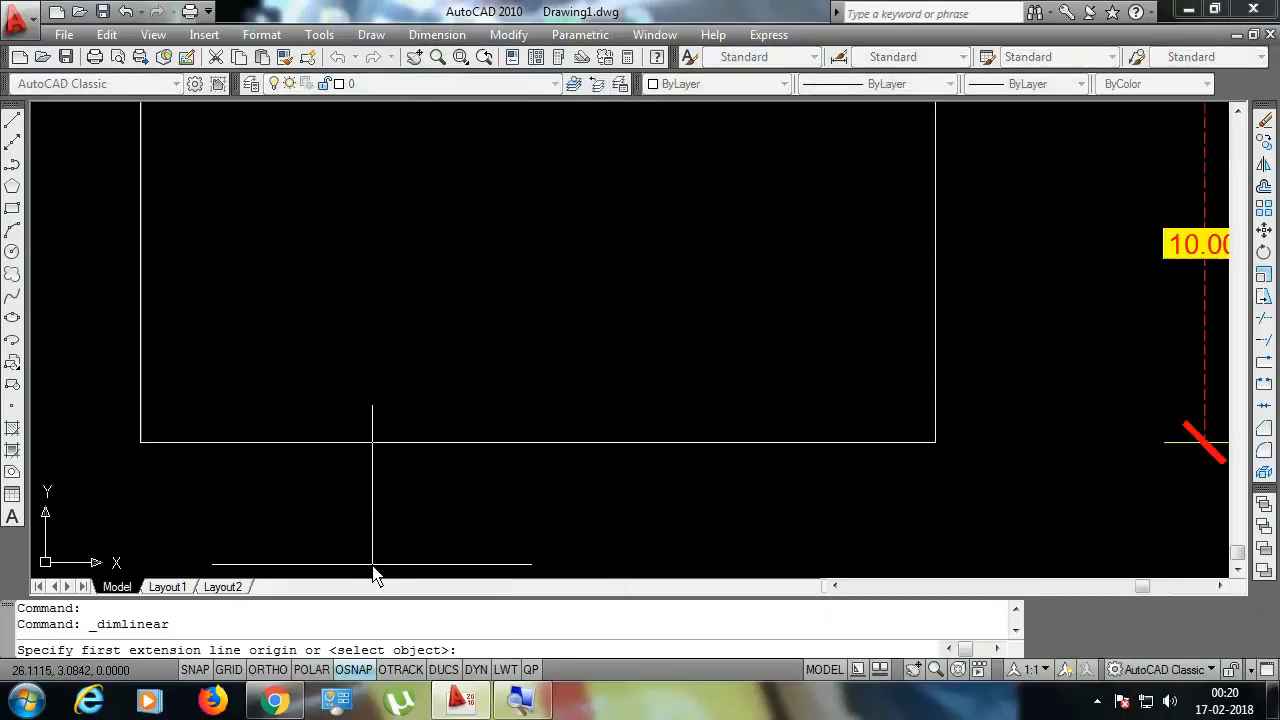
left_click(433, 390)
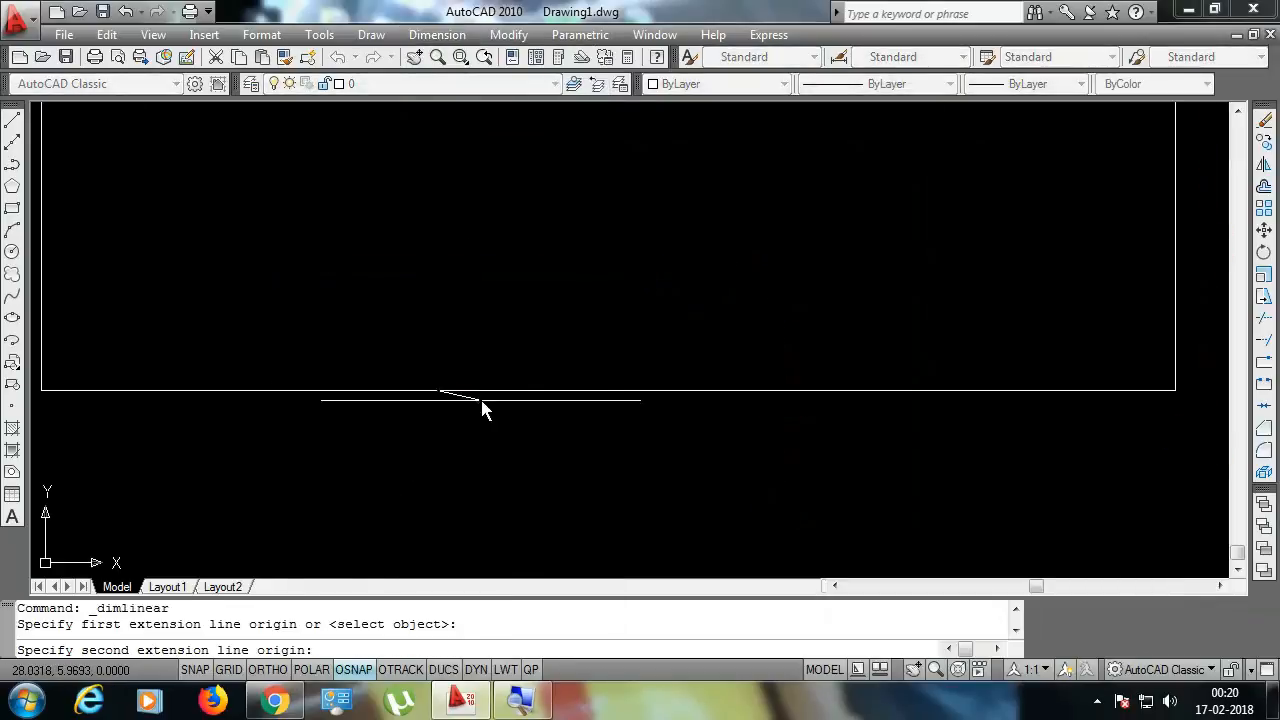
left_click(484, 393)
left_click(479, 486)
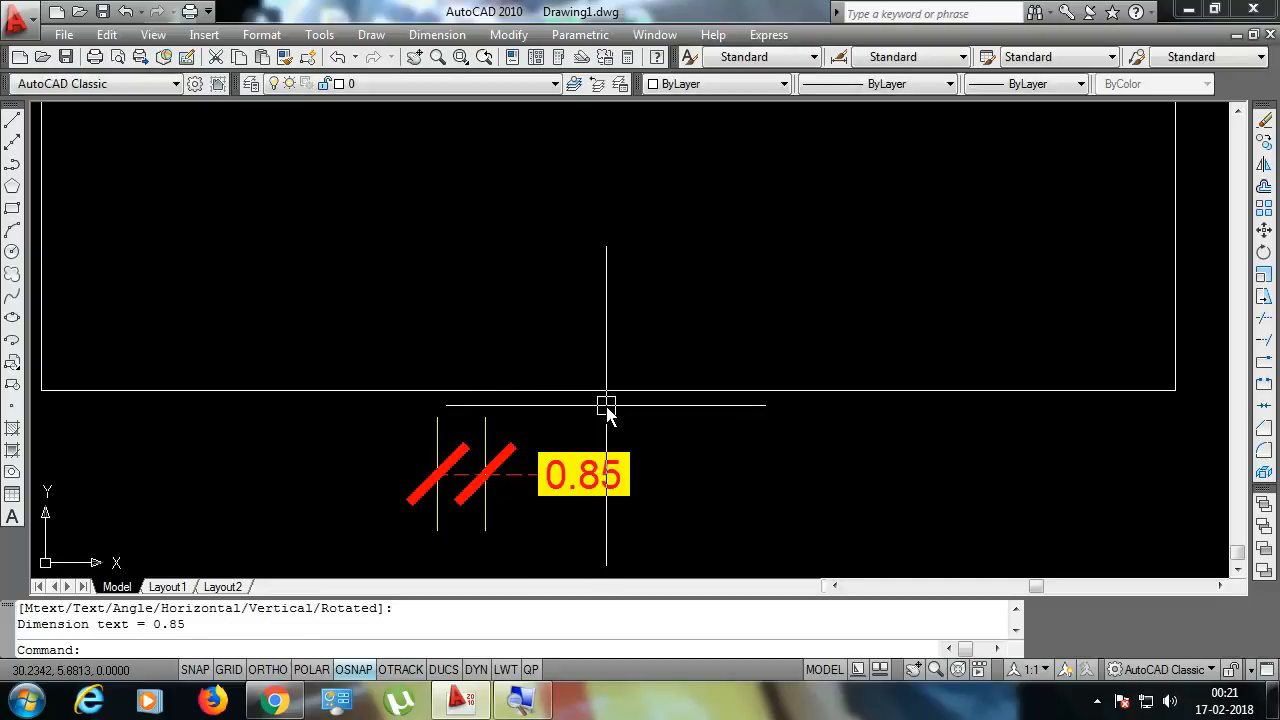
- Set the Standard style to place text outside its default position over the dimension line, with leader, and apply it
type("D")
key("Return")
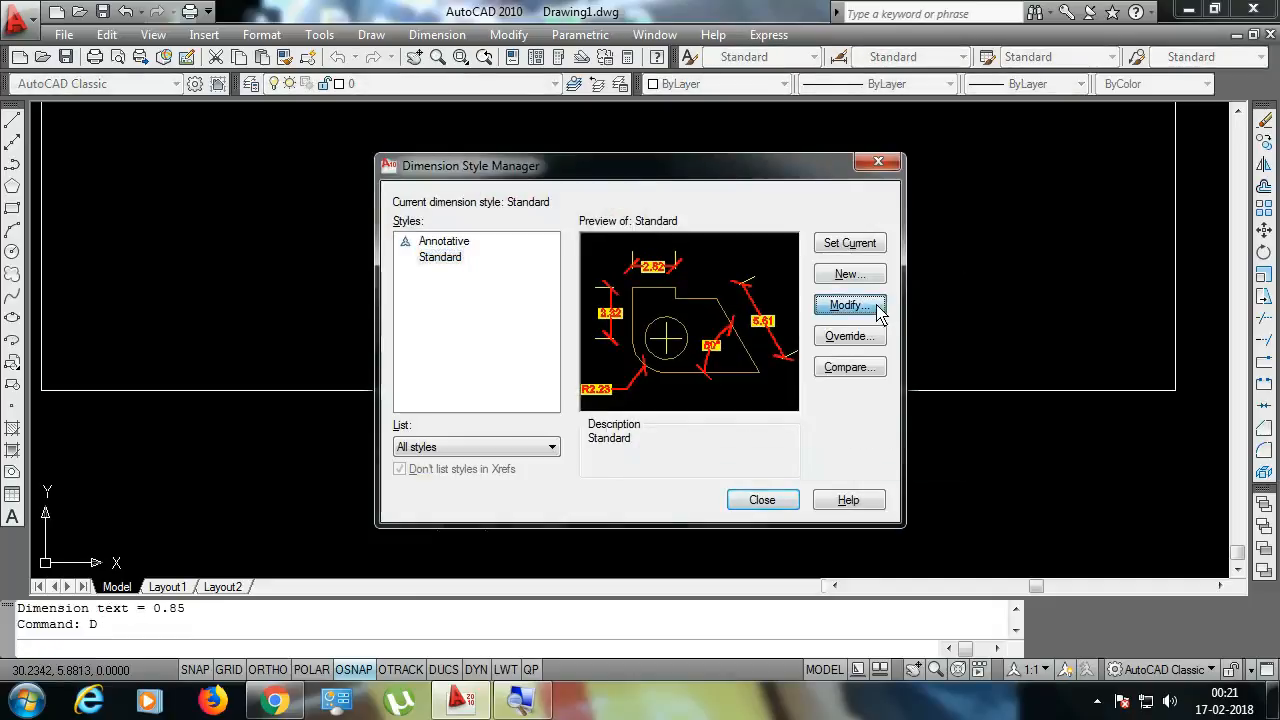
left_click(876, 306)
left_click(485, 535)
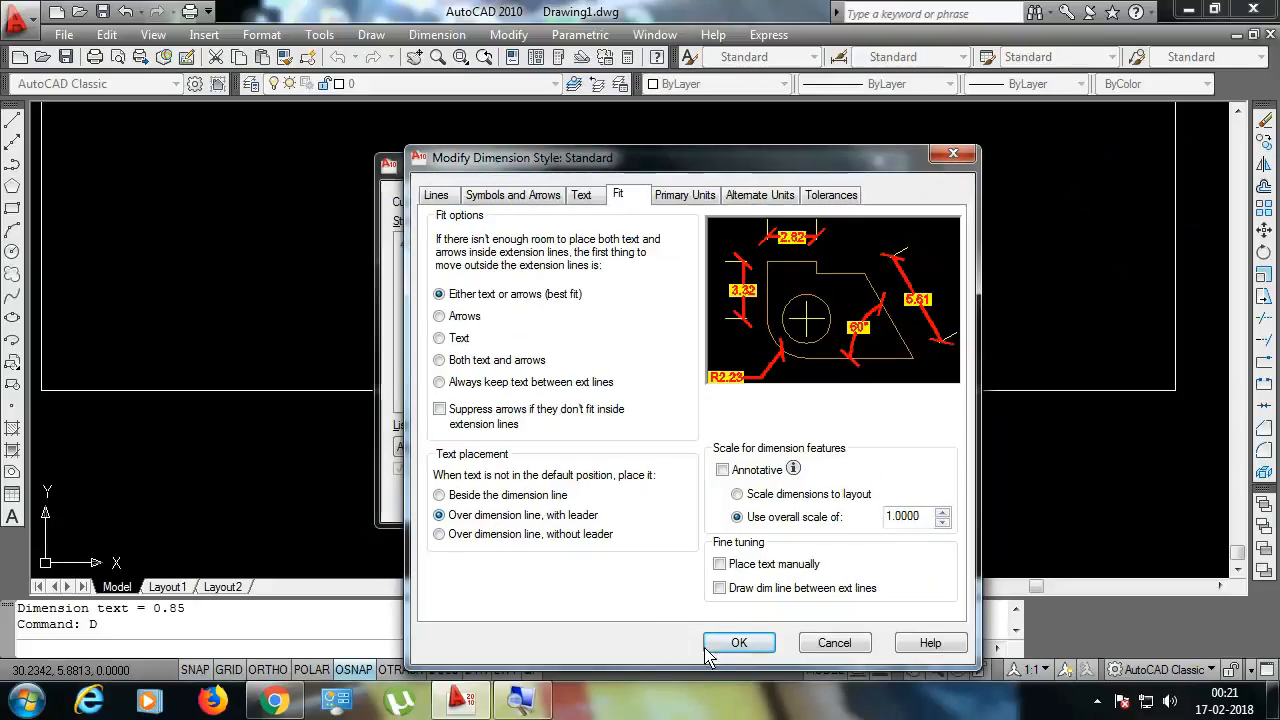
left_click(712, 645)
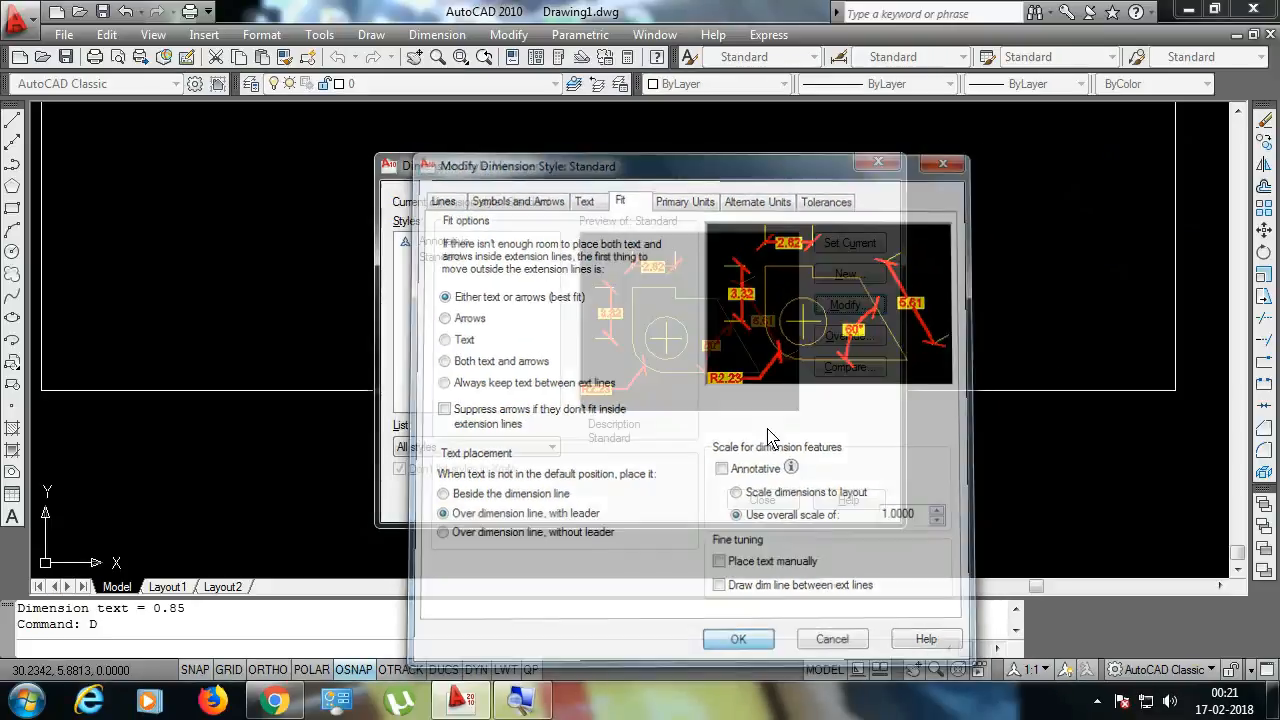
left_click(762, 500)
scroll(706, 426, "up", 6)
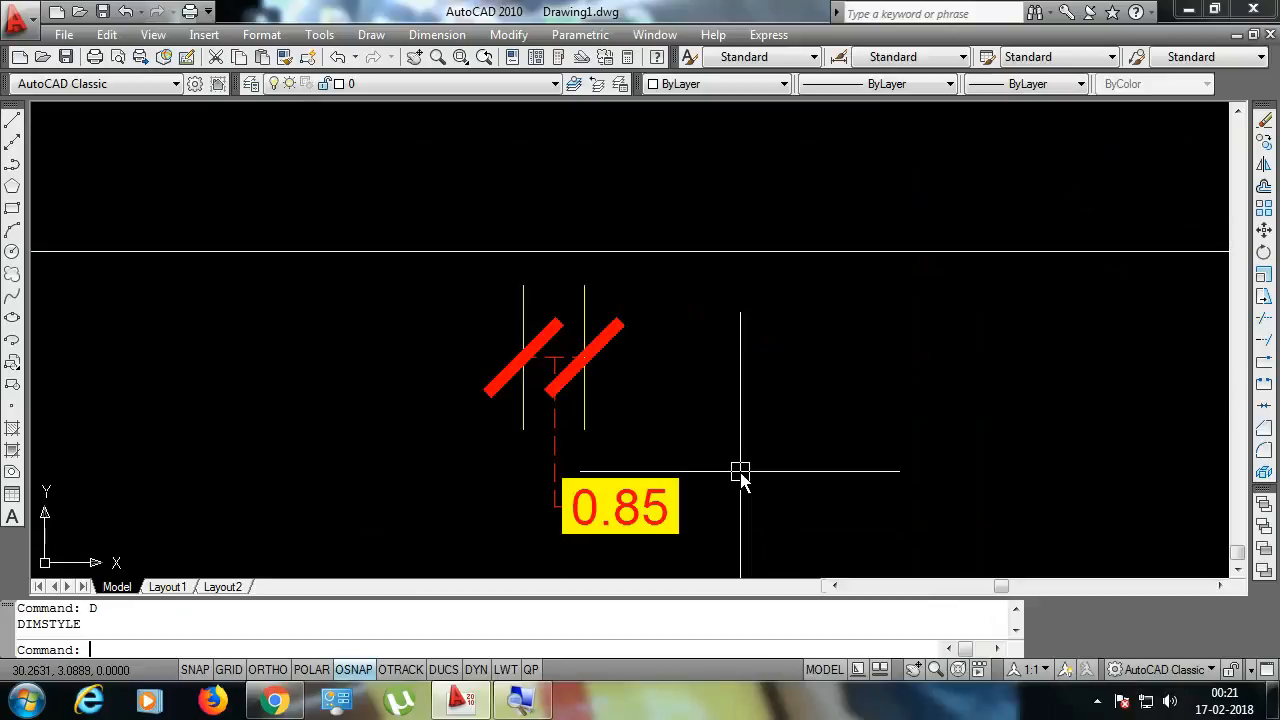
scroll(740, 475, "down", 6)
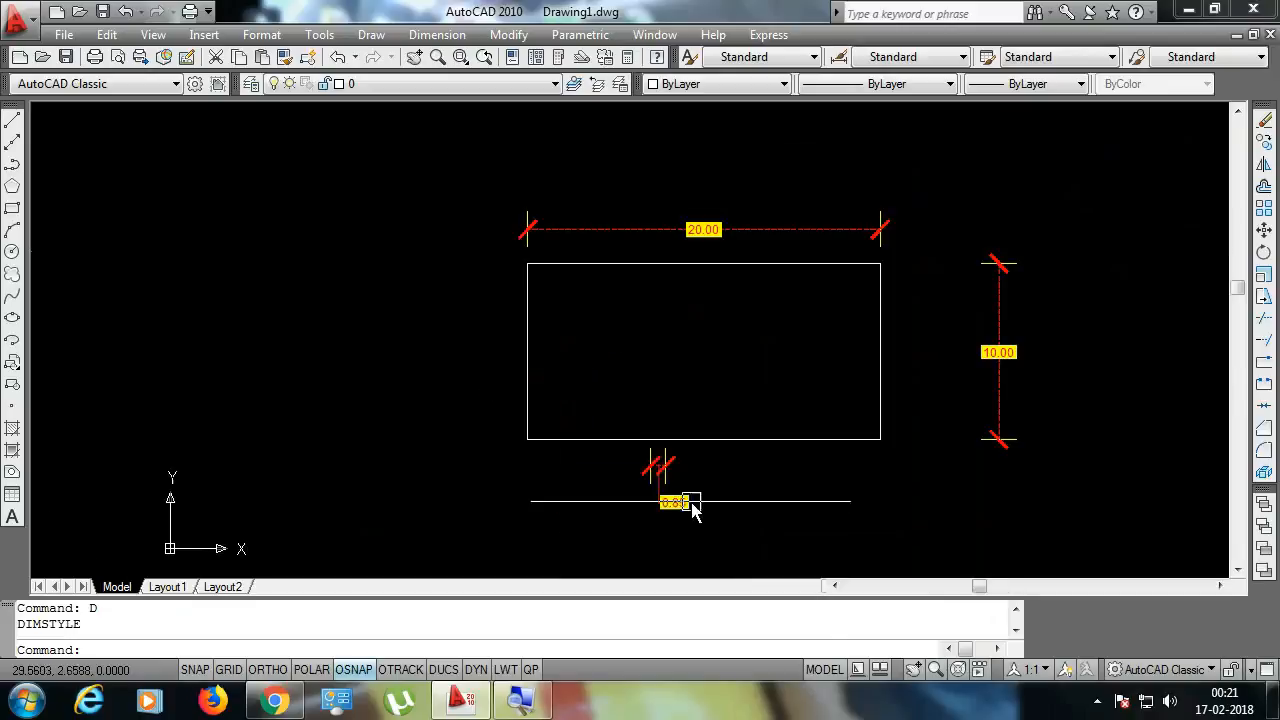
- Open the Standard dimension style for modification
scroll(740, 385, "up", 1)
type("d")
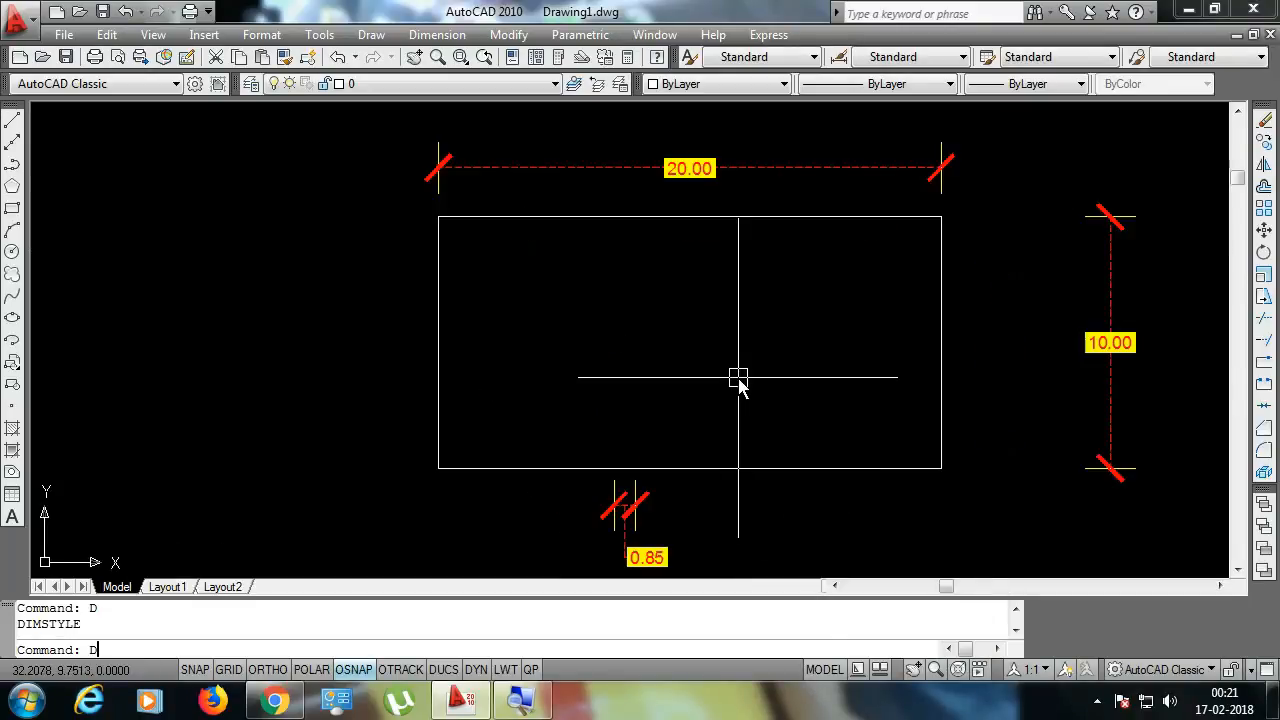
key("Return")
left_click(848, 305)
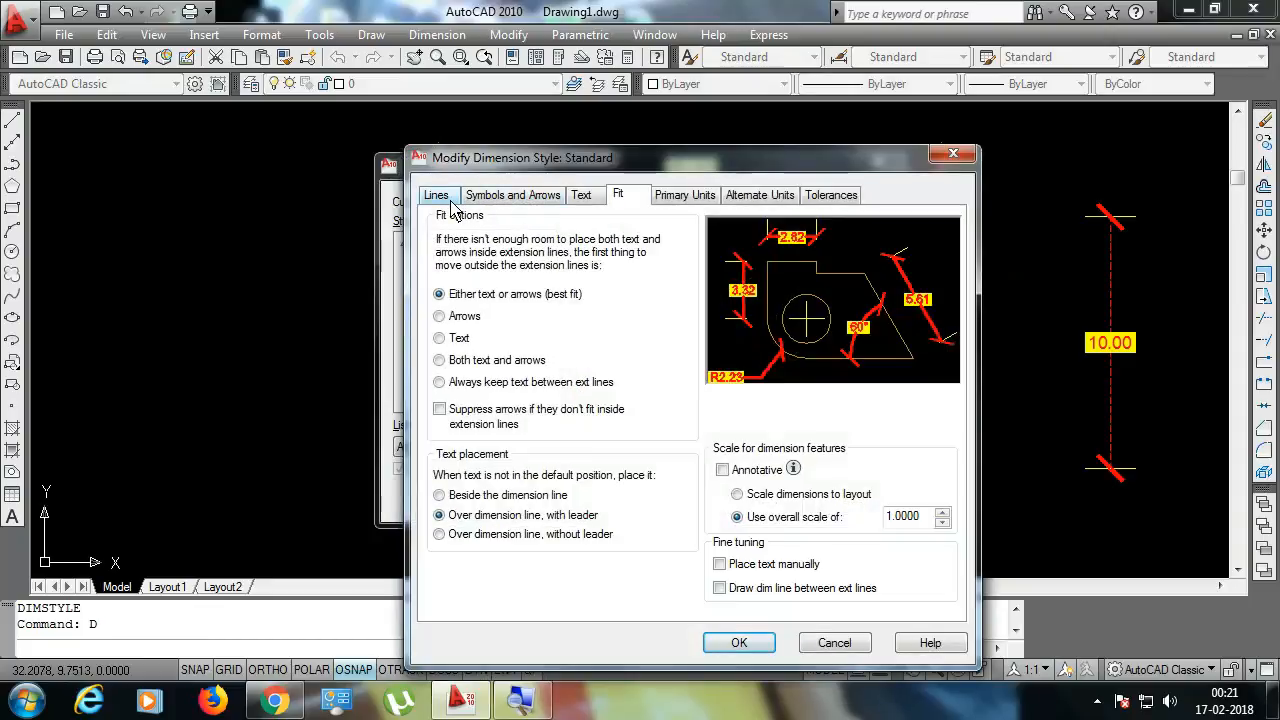